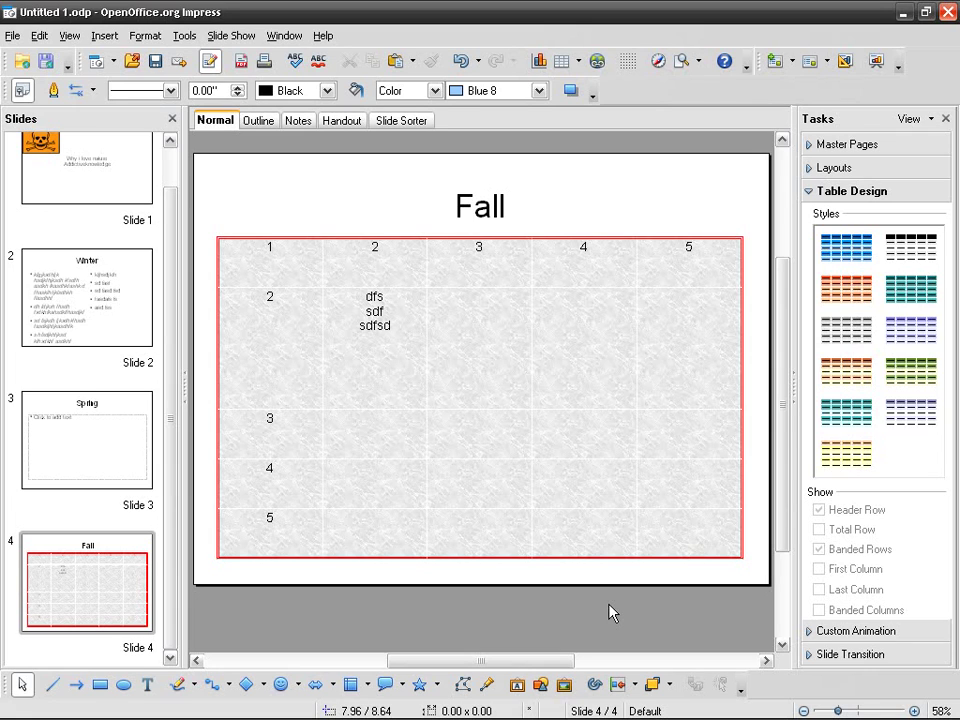
# Step: Add a new slide after slide 4 and title it "Sales"
pyautogui.rightClick(129, 582)
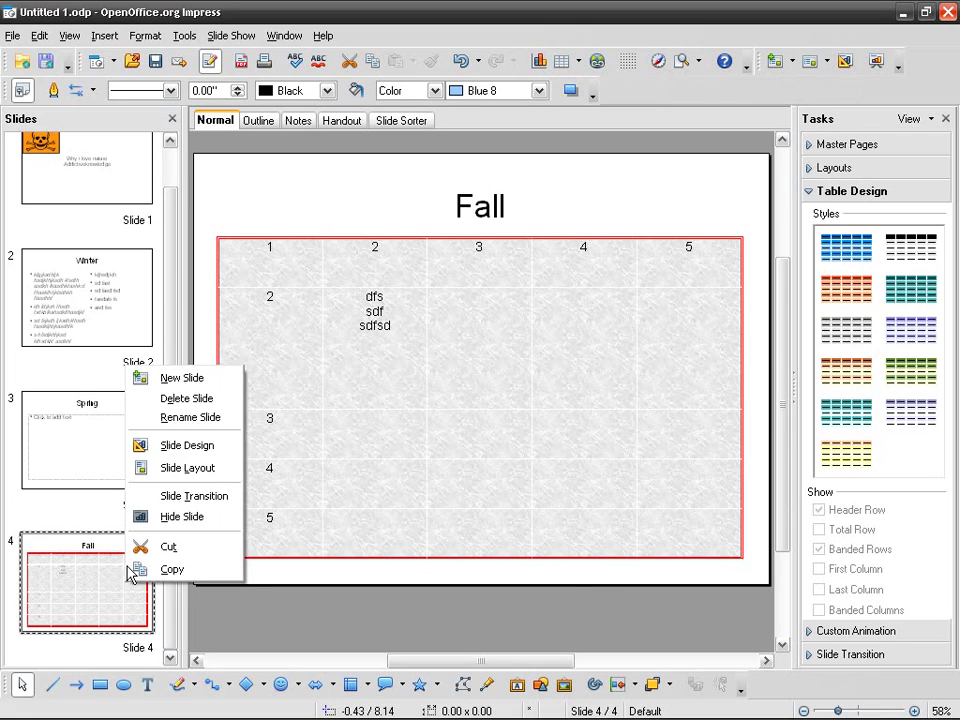
pyautogui.click(212, 378)
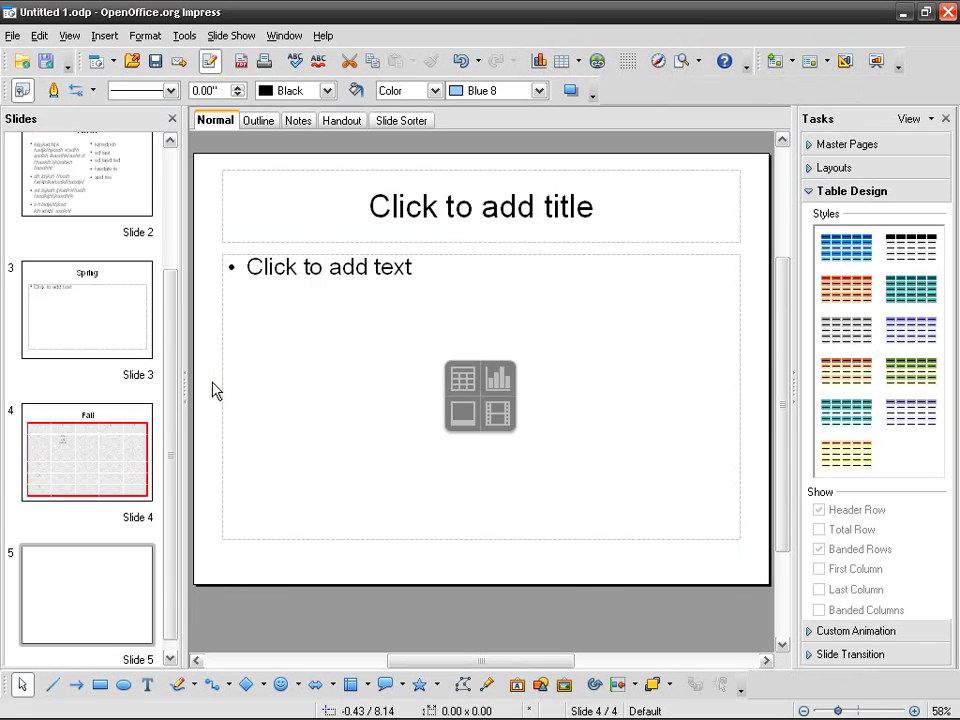
pyautogui.click(474, 208)
pyautogui.write('Sales')
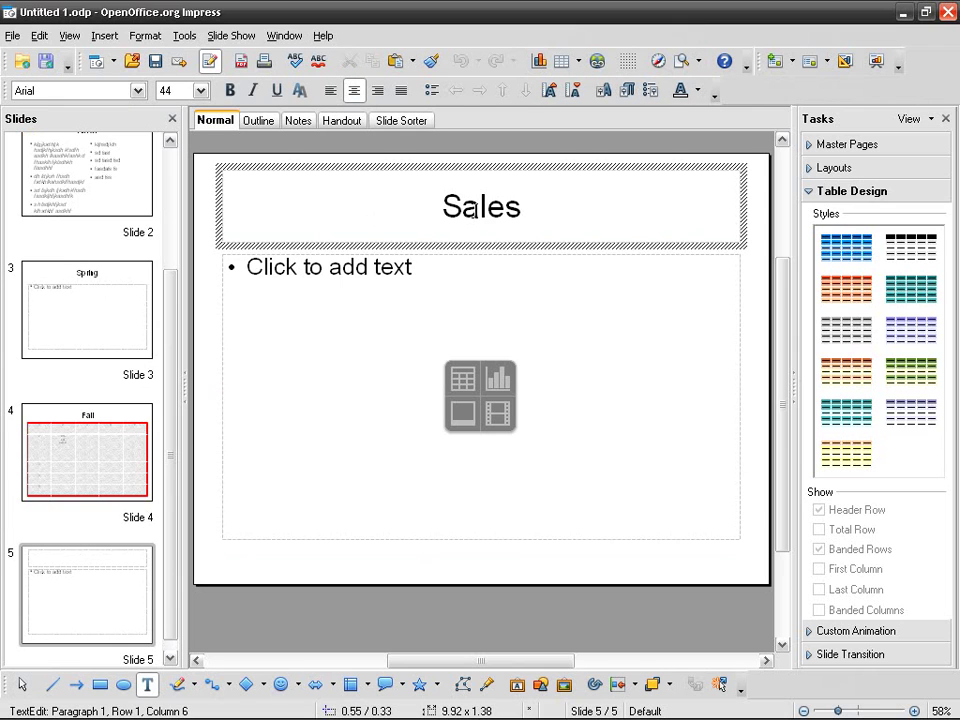
pyautogui.click(467, 566)
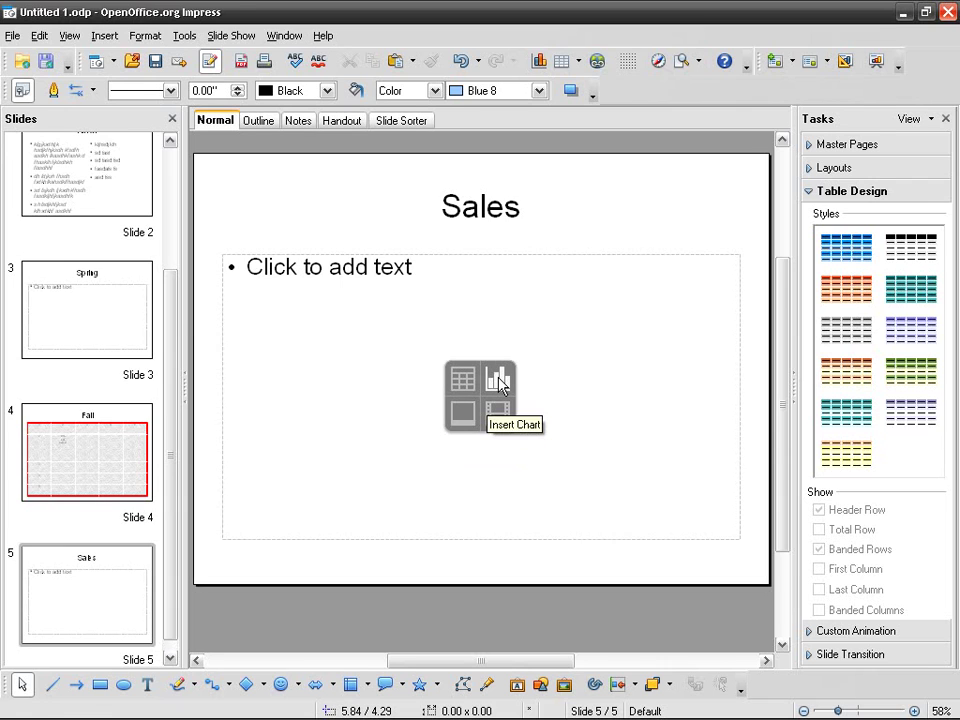
# Step: Insert a default column chart into the Sales slide's content placeholder and leave chart editing
pyautogui.click(498, 381)
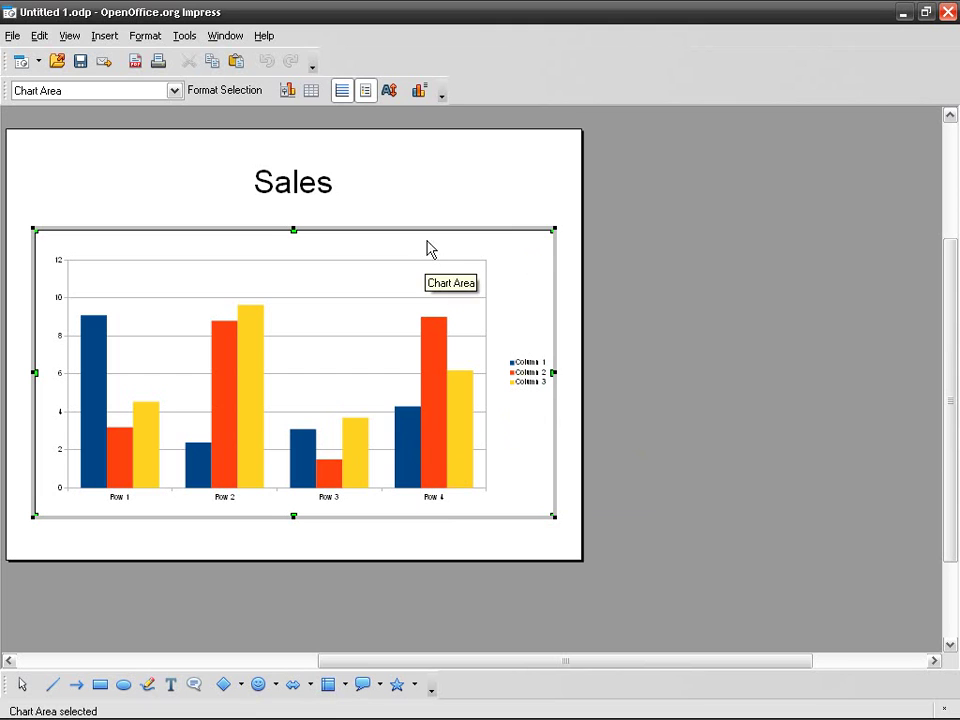
pyautogui.click(525, 161)
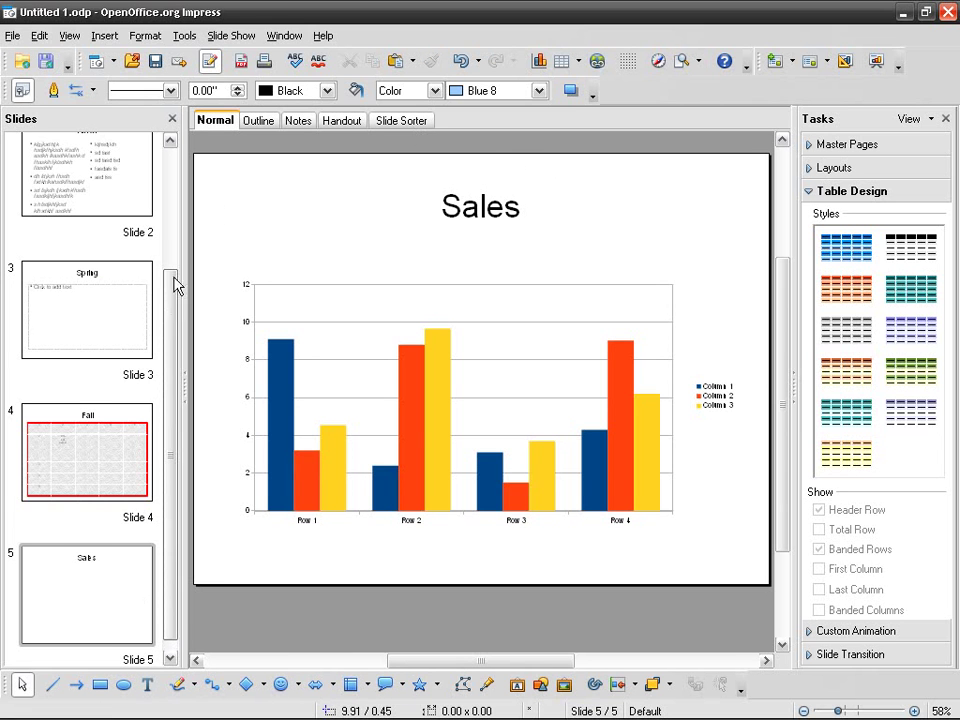
pyautogui.moveTo(171, 306); pyautogui.dragTo(170, 339)
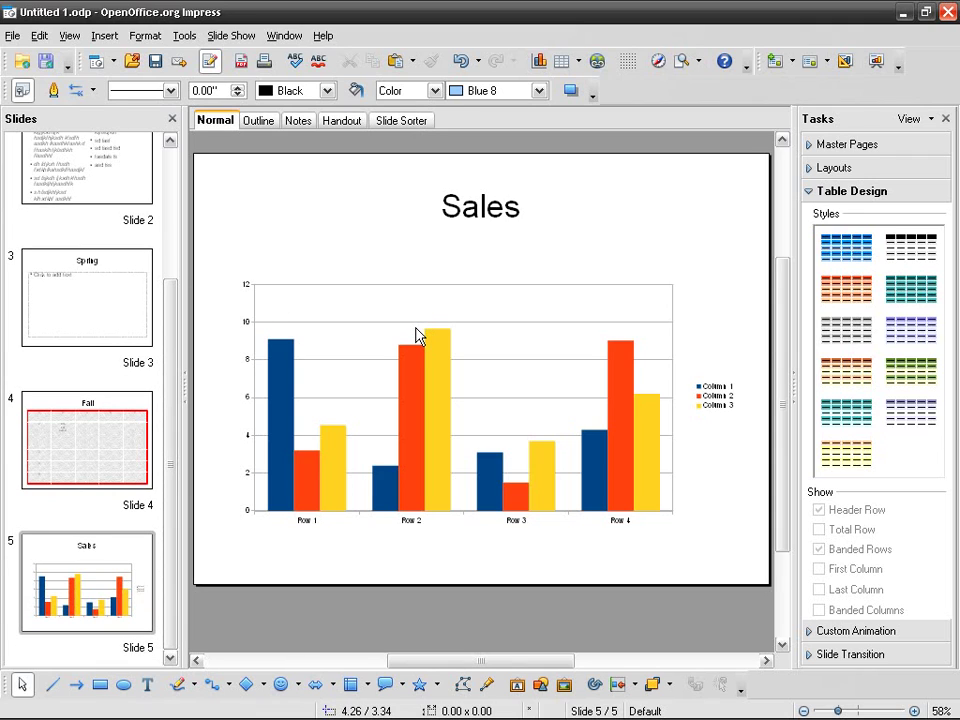
# Step: Open the chart's data table for editing and replace the four row category labels with salespeople's first names
pyautogui.click(540, 307)
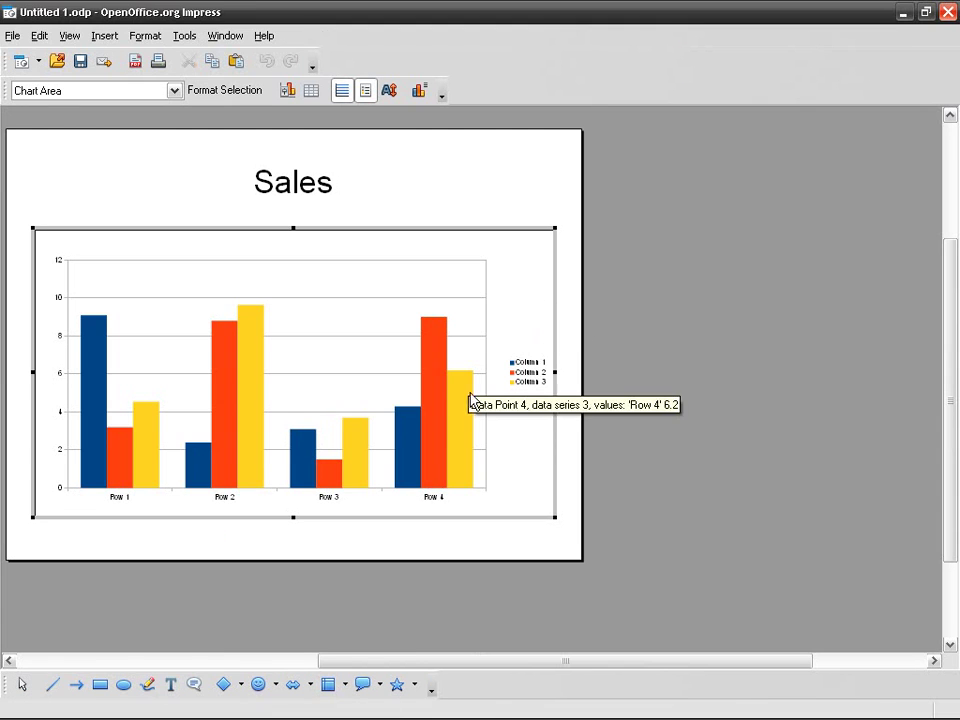
pyautogui.rightClick(512, 278)
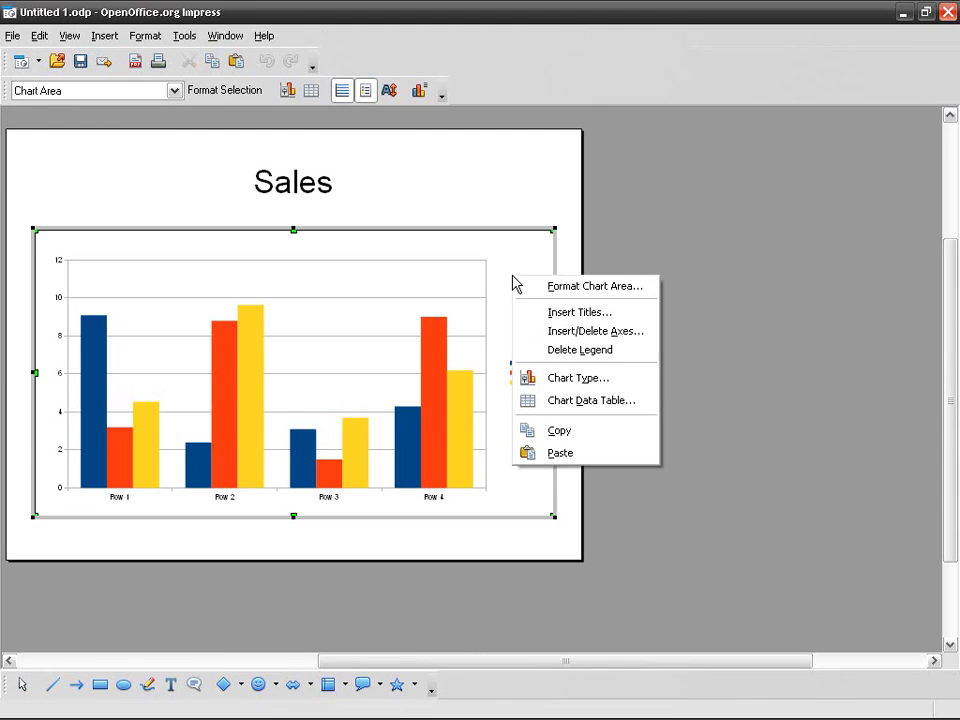
pyautogui.click(618, 403)
pyautogui.moveTo(542, 252); pyautogui.dragTo(730, 247)
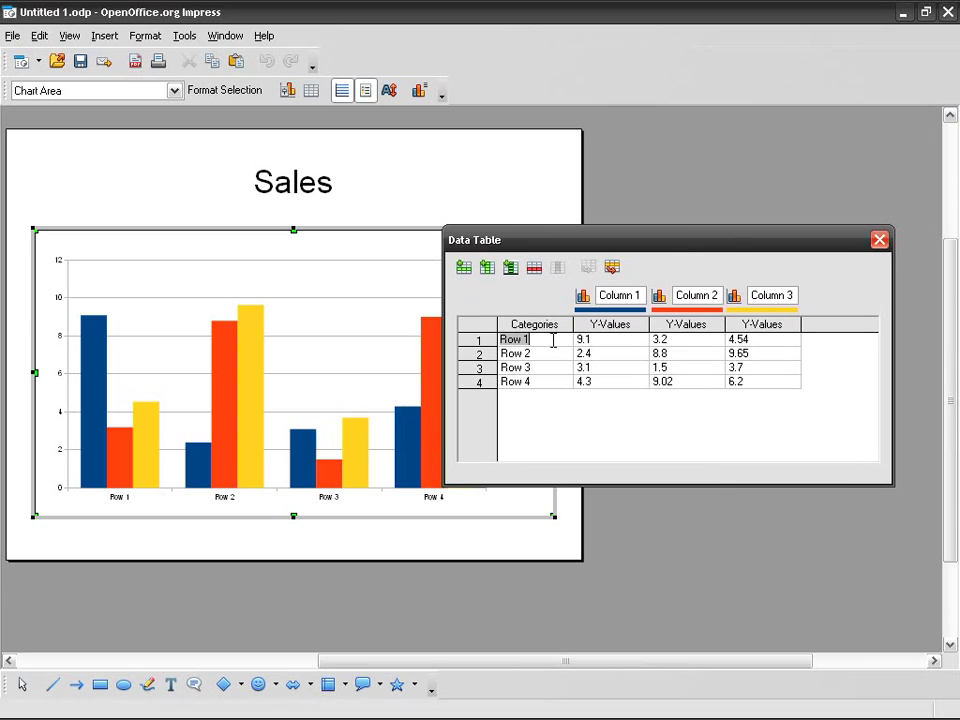
pyautogui.write('Paul')
pyautogui.press('Return')
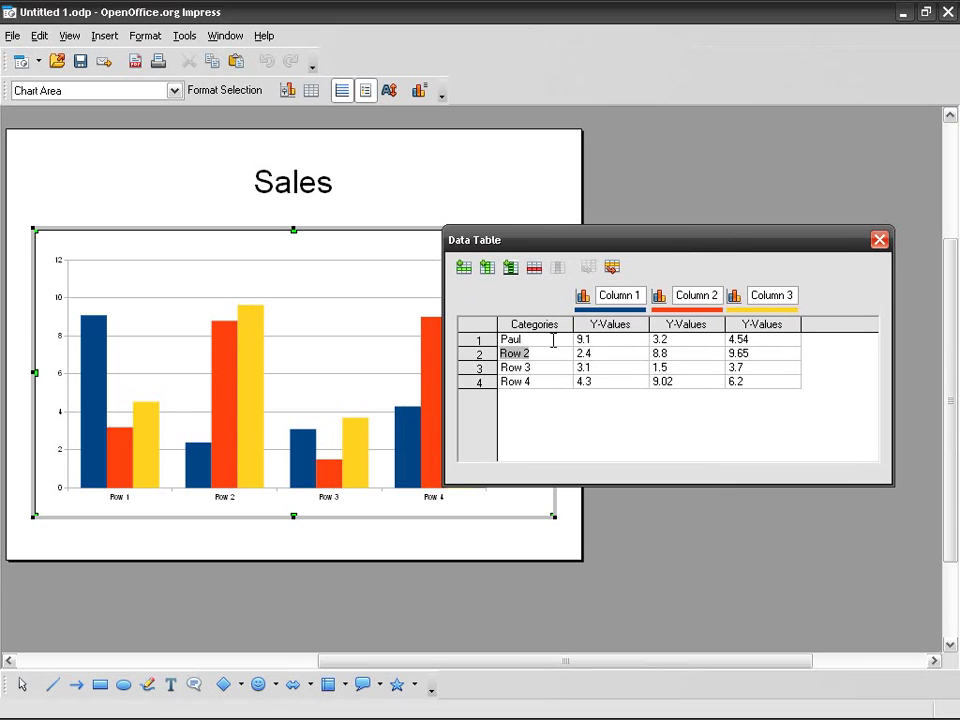
pyautogui.write('Mary')
pyautogui.press('Return')
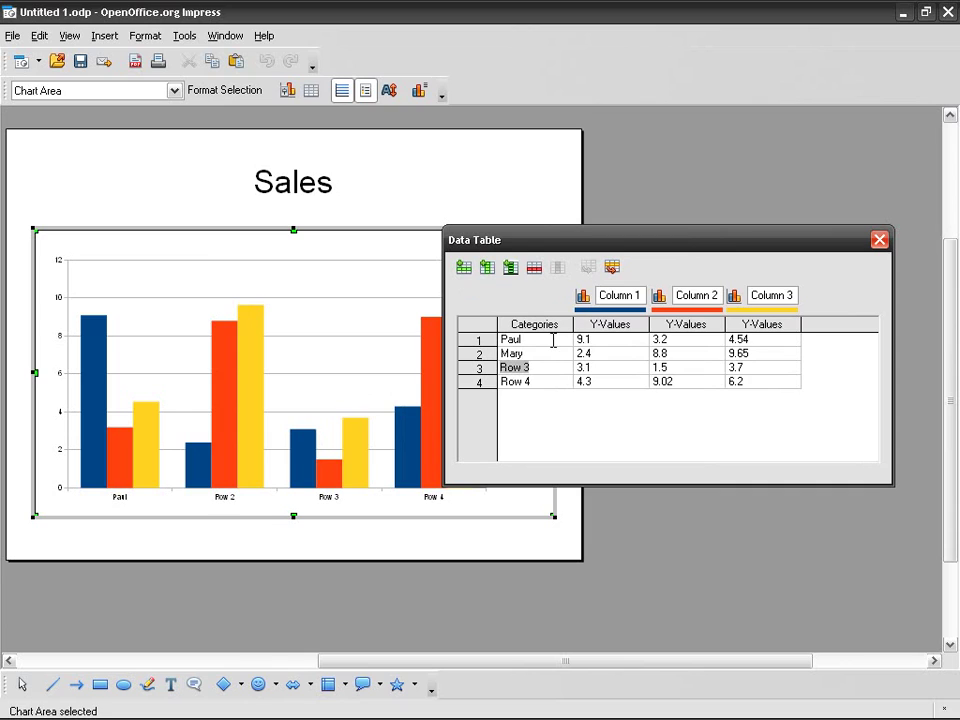
pyautogui.write('Jean')
pyautogui.press('Return')
pyautogui.write('Peter')
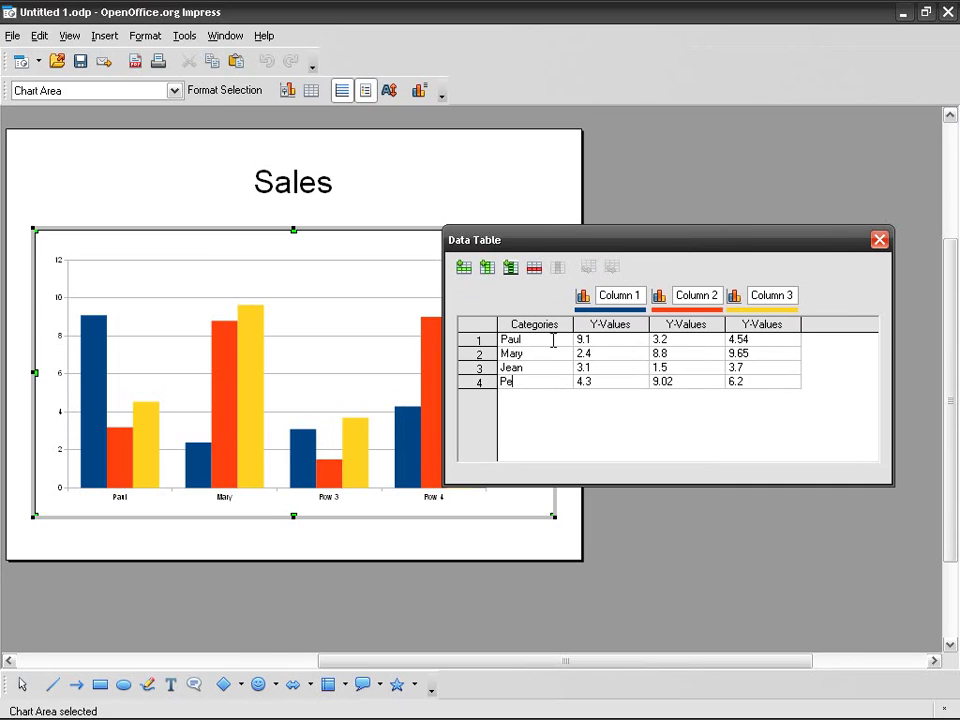
# Step: Add a fifth row to the data table and label it with another salesperson's first name
pyautogui.click(464, 268)
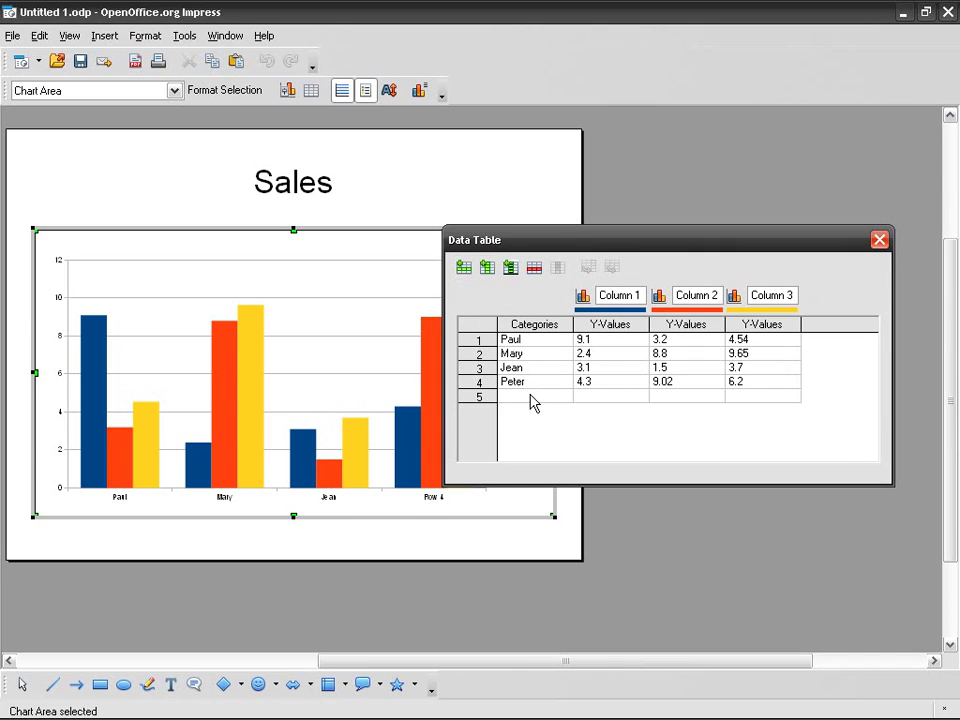
pyautogui.click(532, 398)
pyautogui.write('Harry')
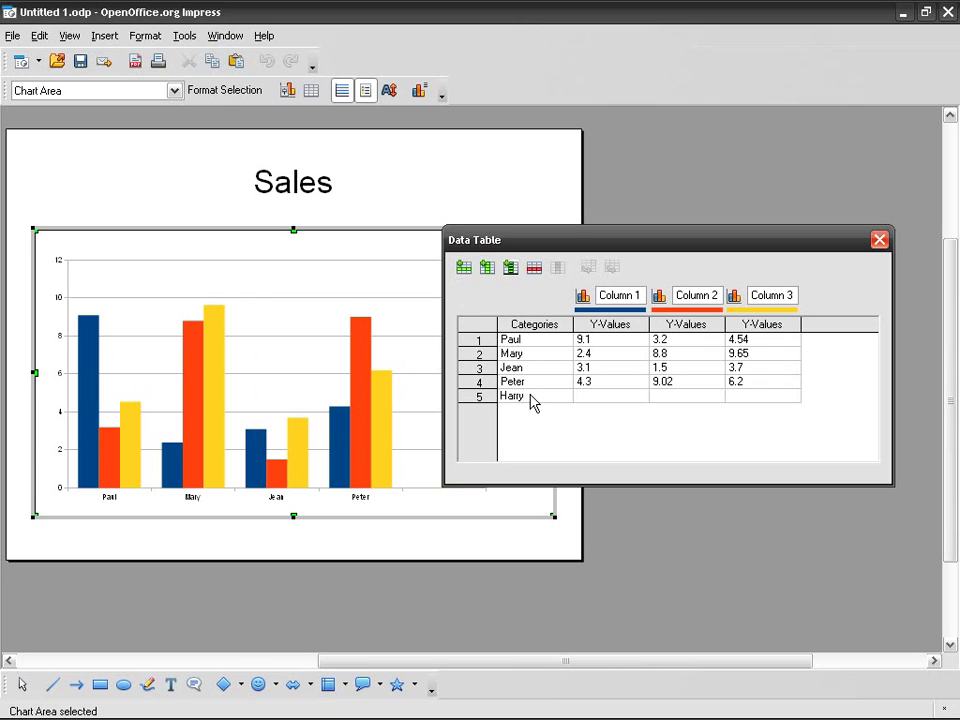
pyautogui.click(621, 398)
pyautogui.moveTo(575, 246); pyautogui.dragTo(632, 210)
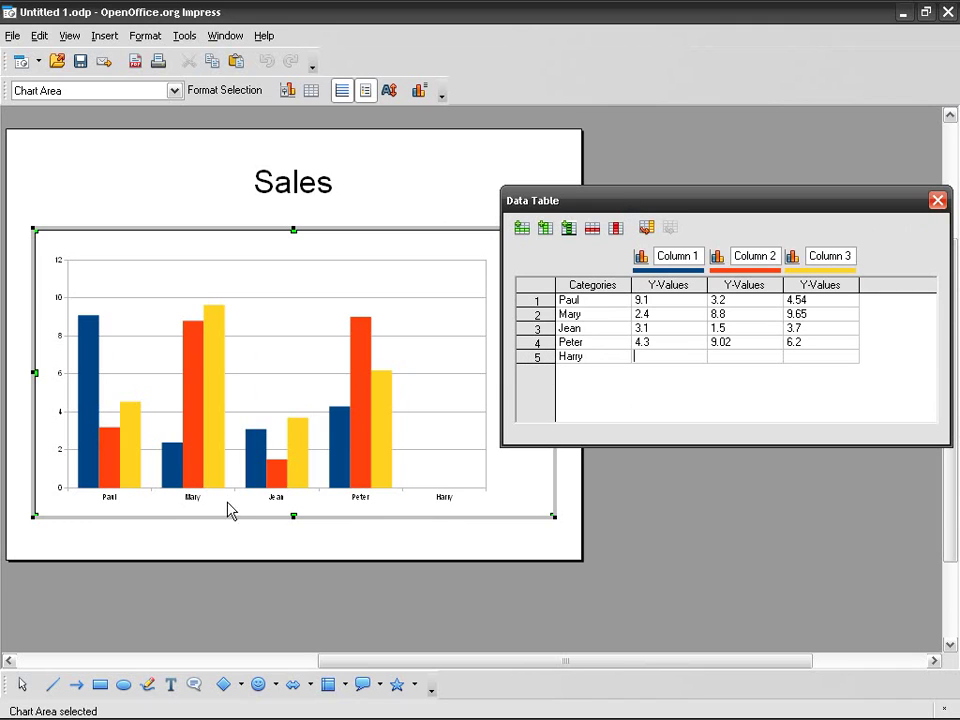
# Step: Rename the three data series January, February and March
pyautogui.click(677, 256)
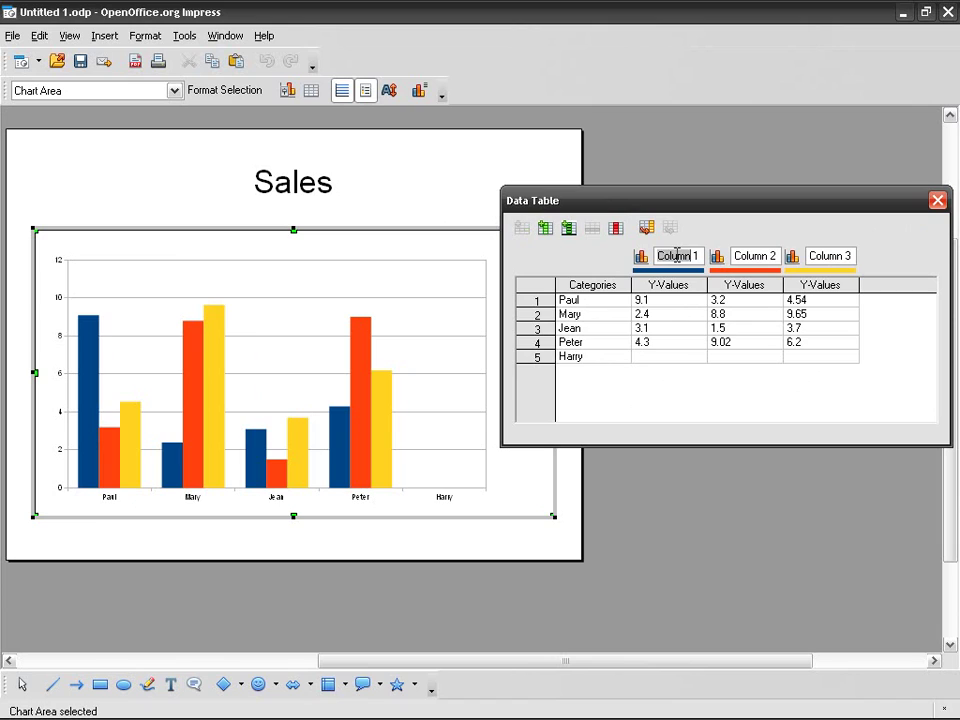
pyautogui.tripleClick(677, 256)
pyautogui.write('January')
pyautogui.press('Tab')
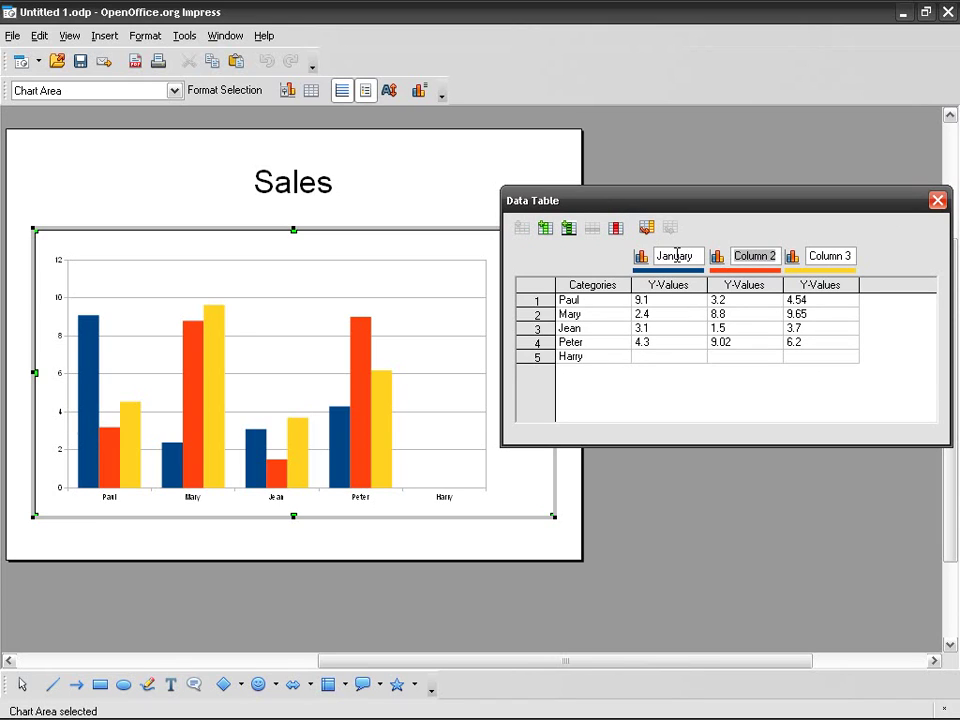
pyautogui.write('February')
pyautogui.press('Tab')
pyautogui.write('March')
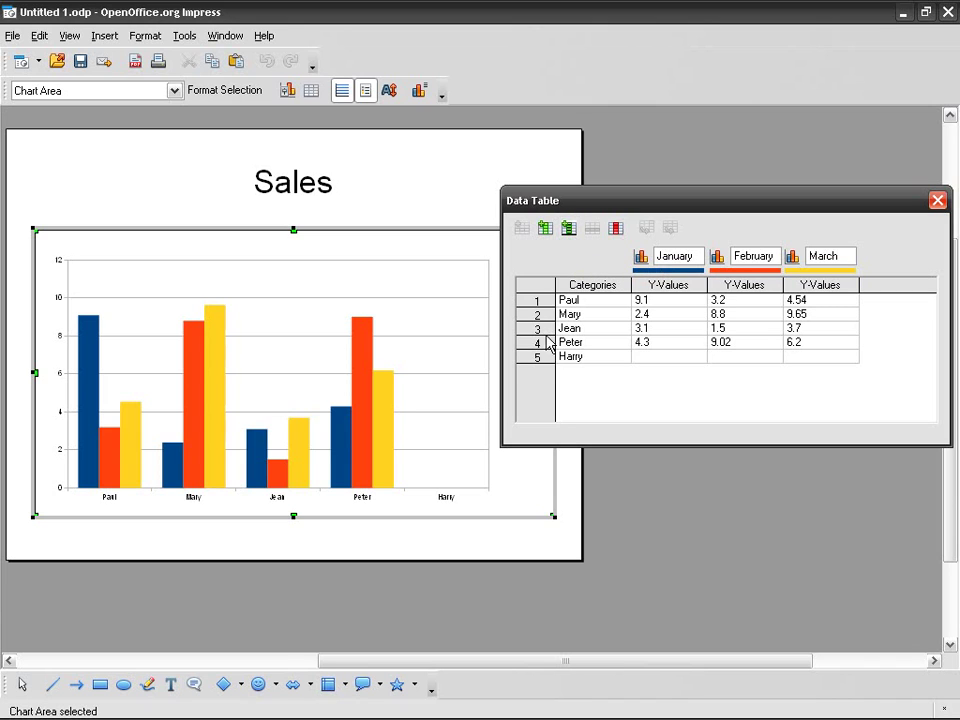
# Step: Enter 3, 5 and 8 as the fifth row's January, February and March values, and close the data table
pyautogui.click(704, 352)
pyautogui.write('3 ')
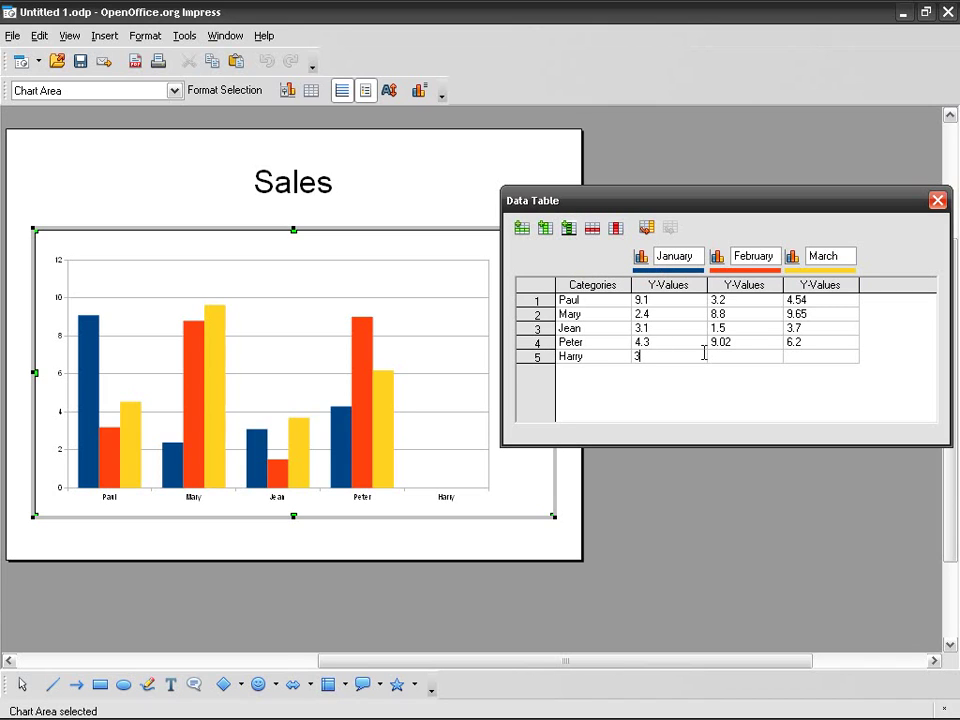
pyautogui.write('5')
pyautogui.press('Tab')
pyautogui.write('8')
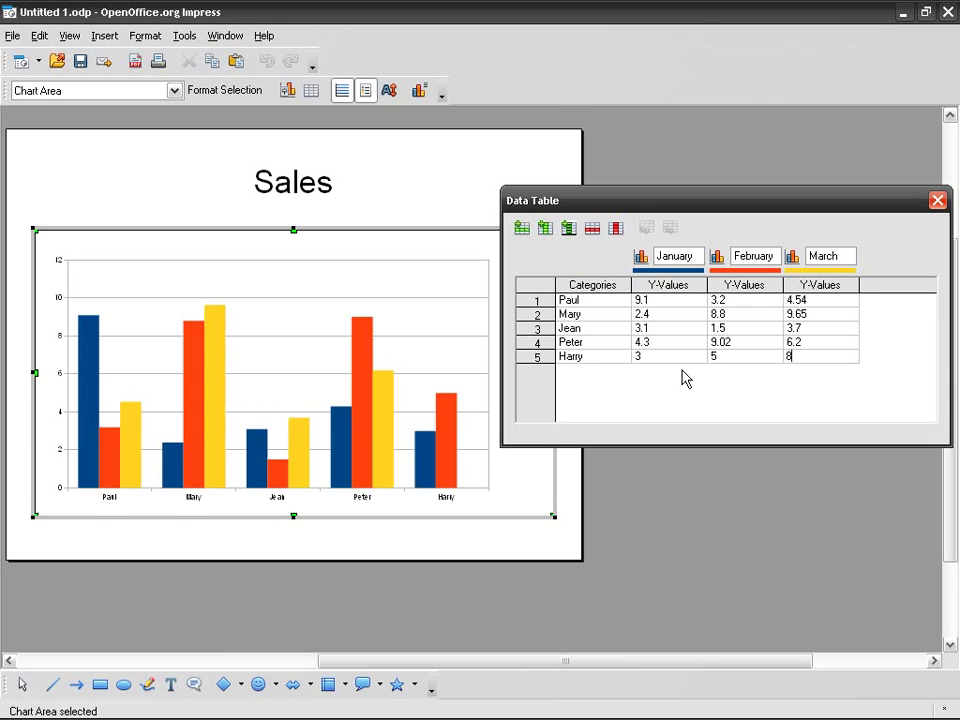
pyautogui.click(937, 200)
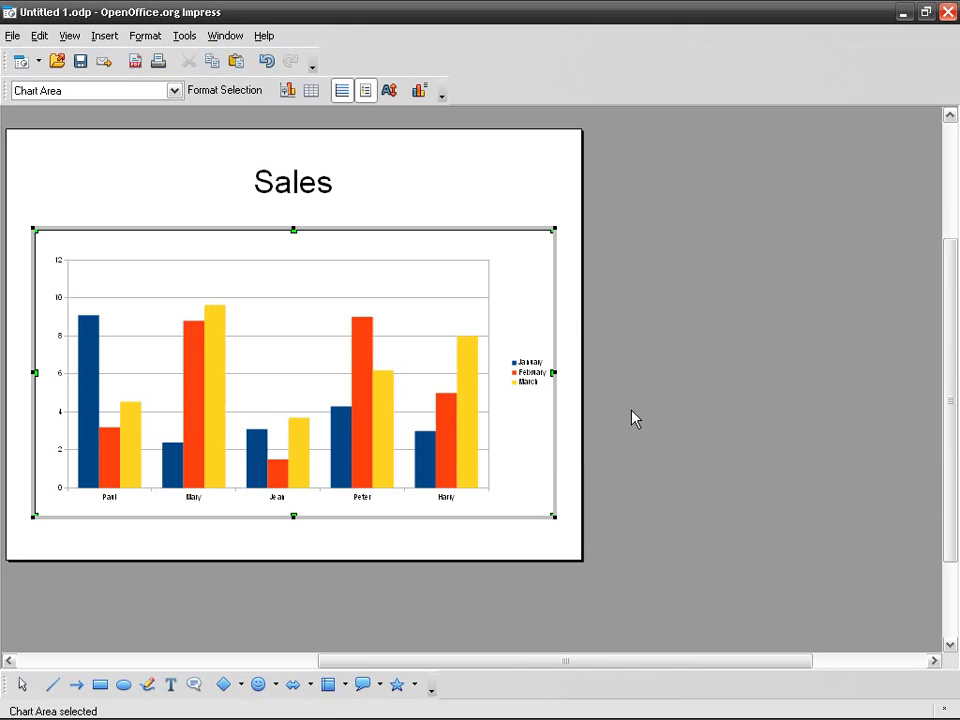
# Step: Add the main title "Sales" to the chart
pyautogui.moveTo(594, 668); pyautogui.dragTo(531, 645)
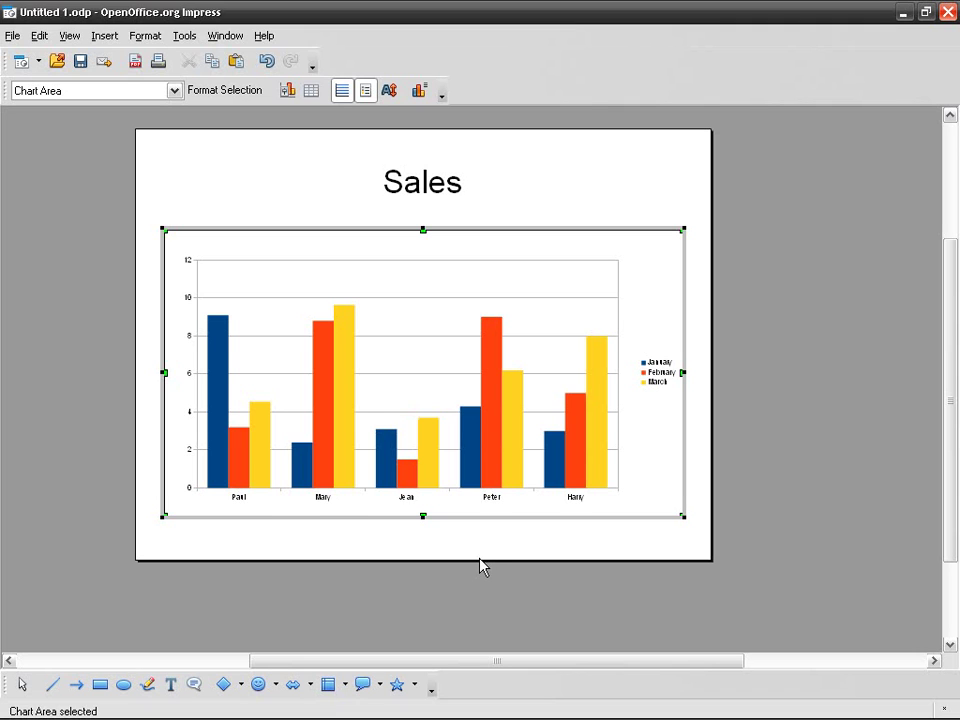
pyautogui.keyDown('ctrl'); pyautogui.scroll(3, 480, 566); pyautogui.keyUp('ctrl')
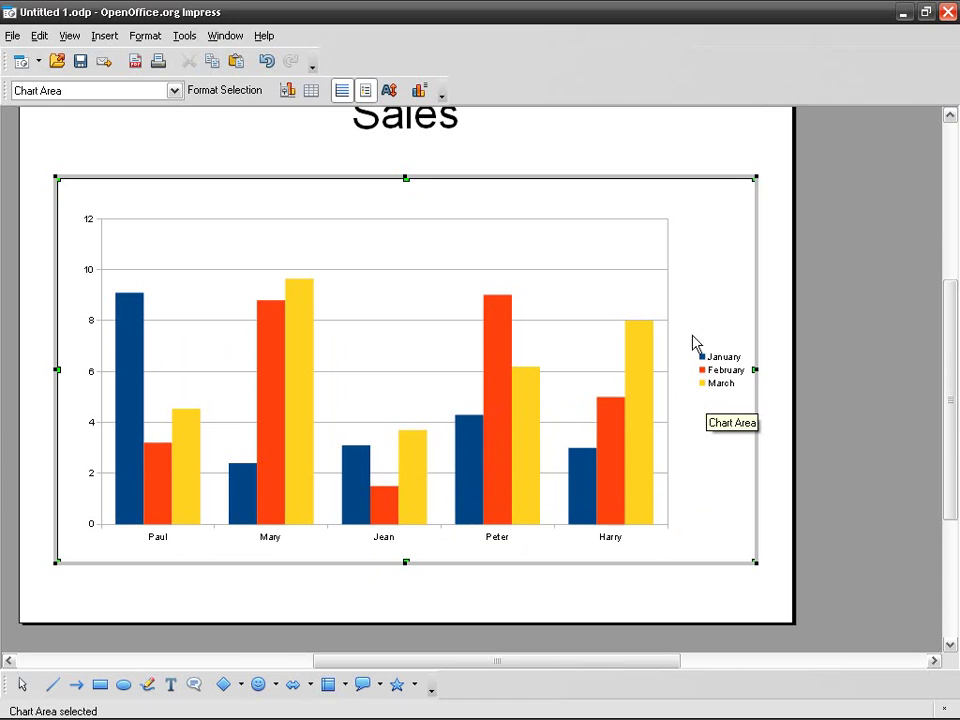
pyautogui.rightClick(716, 285)
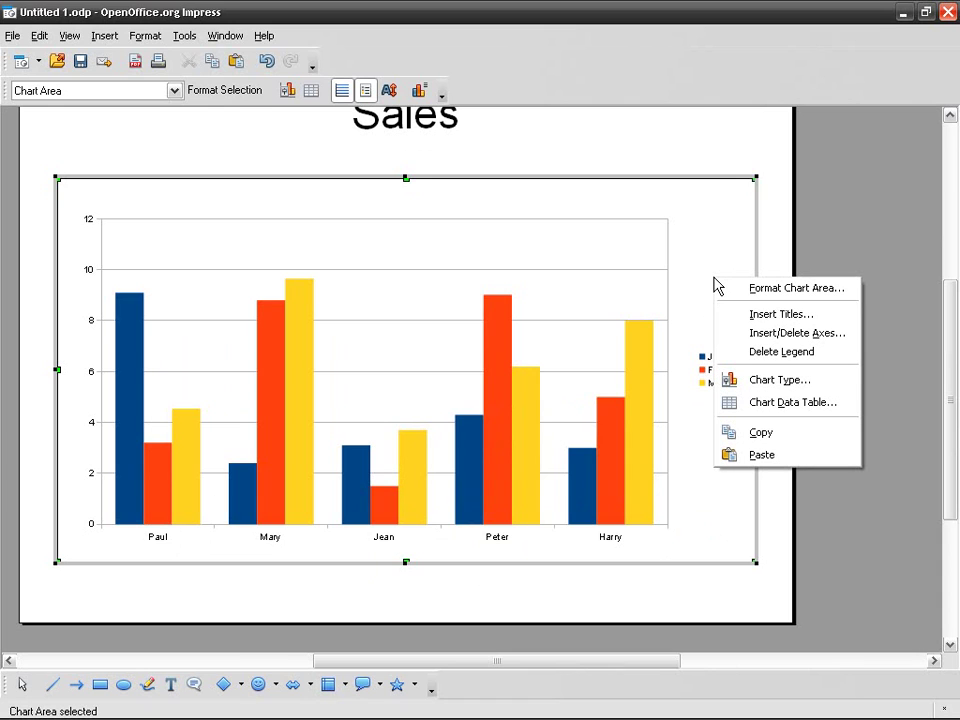
pyautogui.click(806, 318)
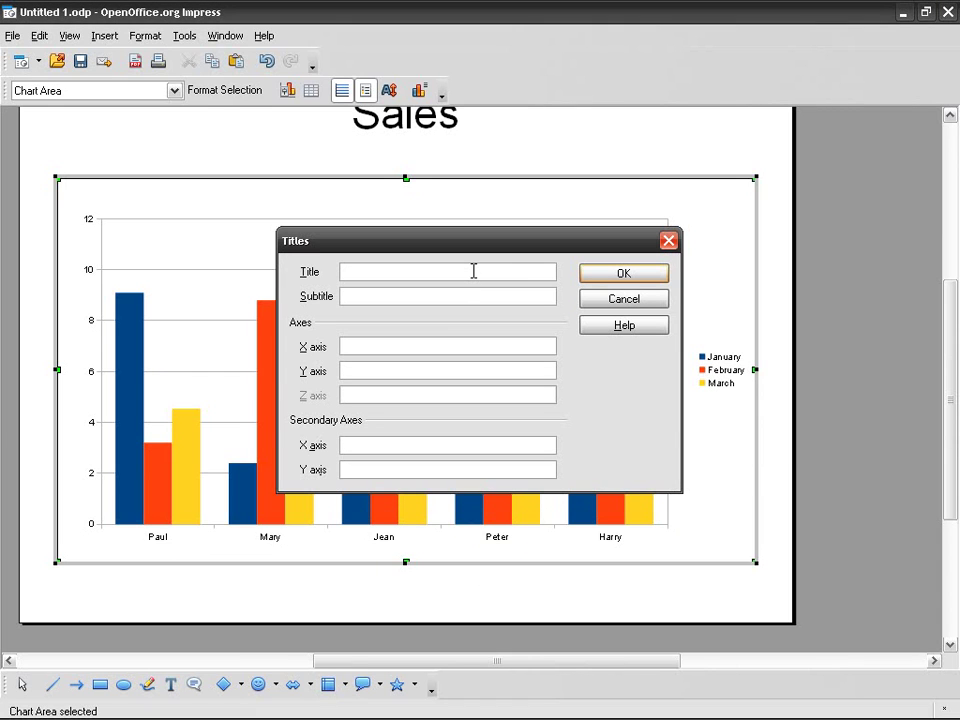
pyautogui.write('Sales')
pyautogui.click(621, 273)
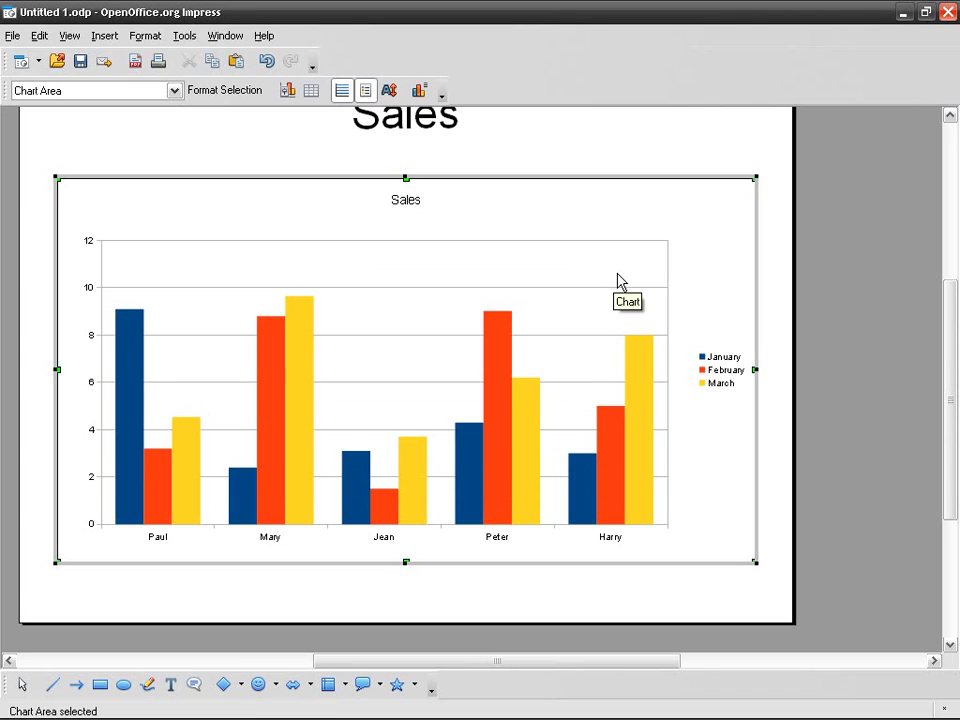
# Step: Title the chart's X axis "Salesperson" and its Y axis "Sales (in thousands)"
pyautogui.rightClick(597, 201)
pyautogui.click(684, 234)
pyautogui.moveTo(542, 240); pyautogui.dragTo(729, 182)
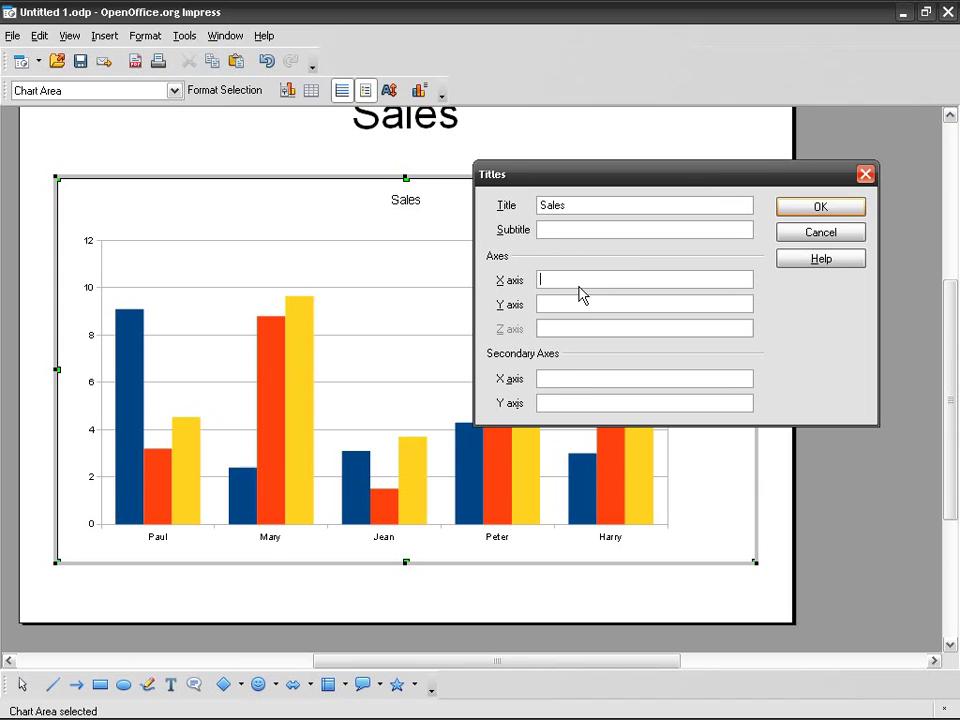
pyautogui.click(579, 284)
pyautogui.write('Salesperson')
pyautogui.press('Tab')
pyautogui.write('Sales (in thousands)')
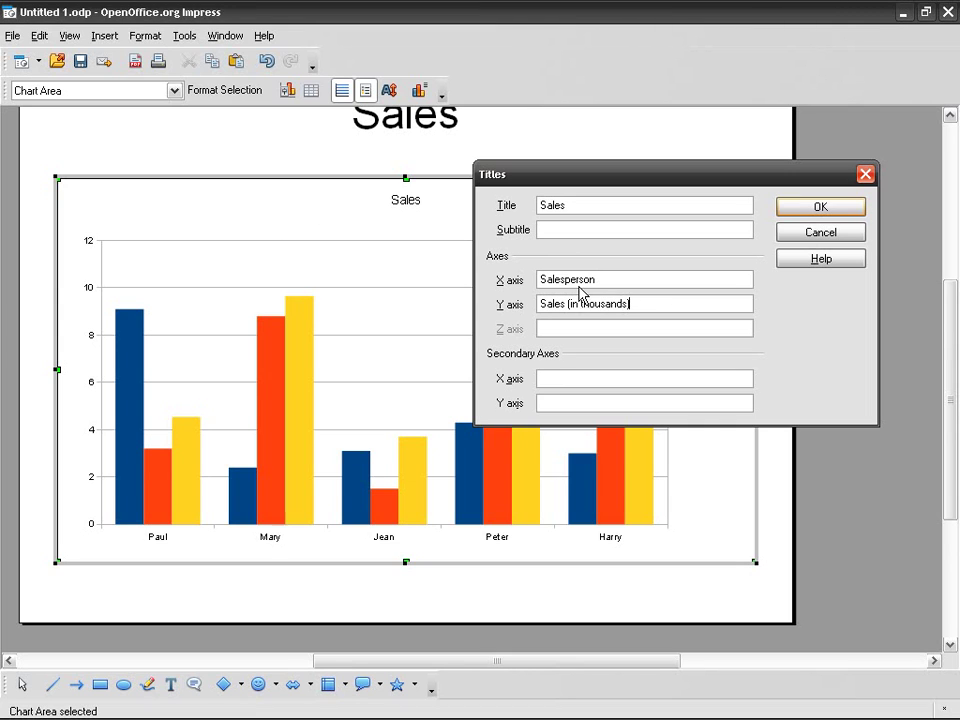
pyautogui.press('Return')
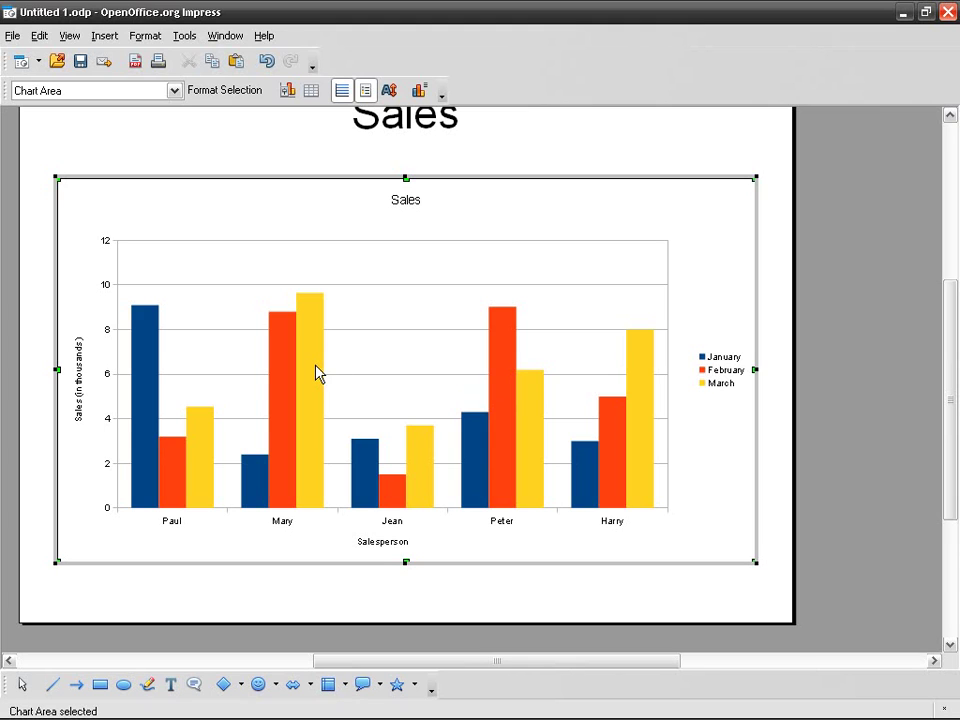
# Step: Insert data labels on the March, February and January series of the chart
pyautogui.moveTo(316, 372)
pyautogui.moveTo(311, 356)
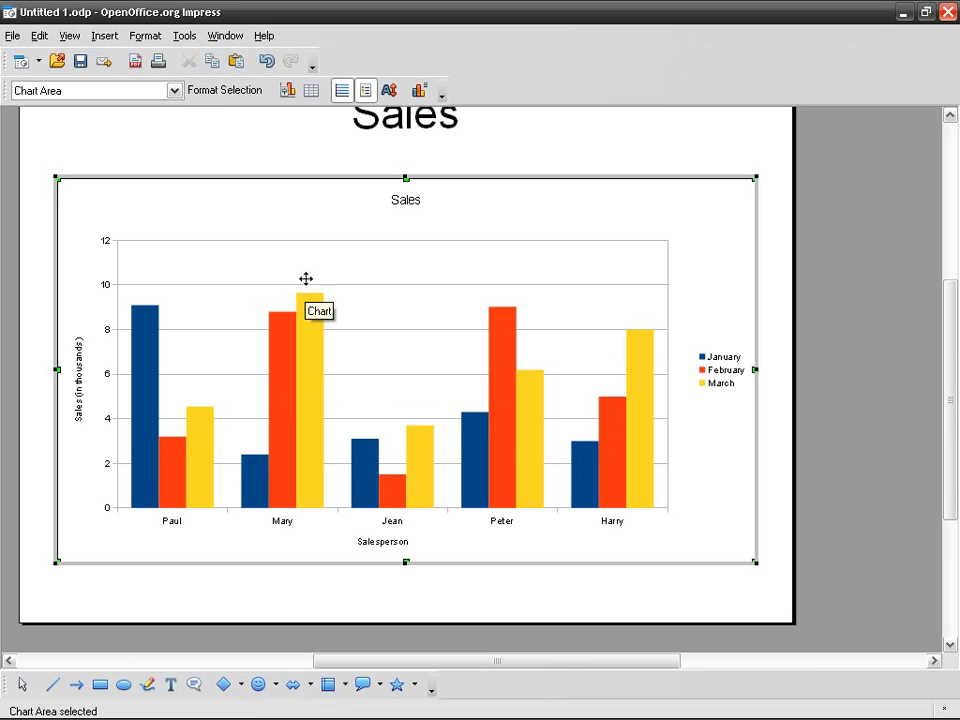
pyautogui.rightClick(313, 389)
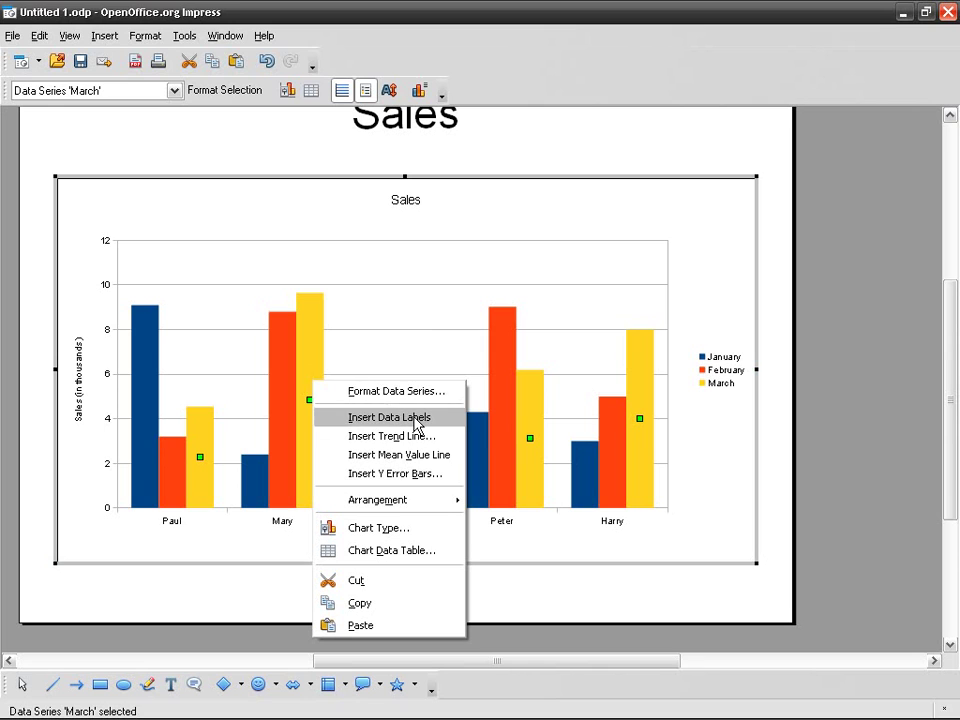
pyautogui.click(416, 424)
pyautogui.rightClick(284, 378)
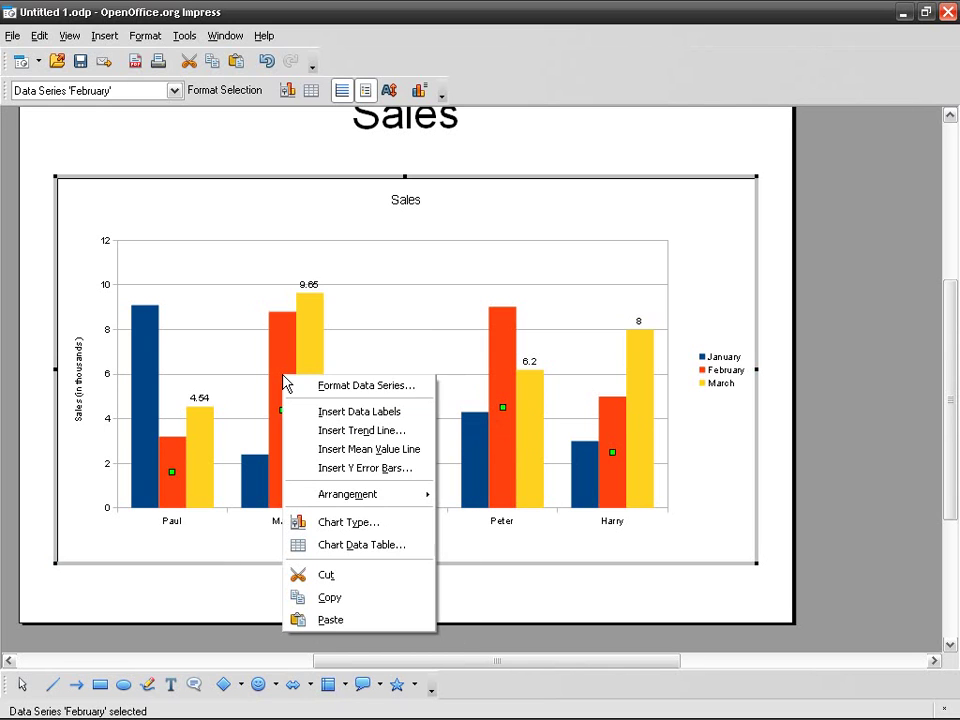
pyautogui.click(324, 413)
pyautogui.rightClick(251, 470)
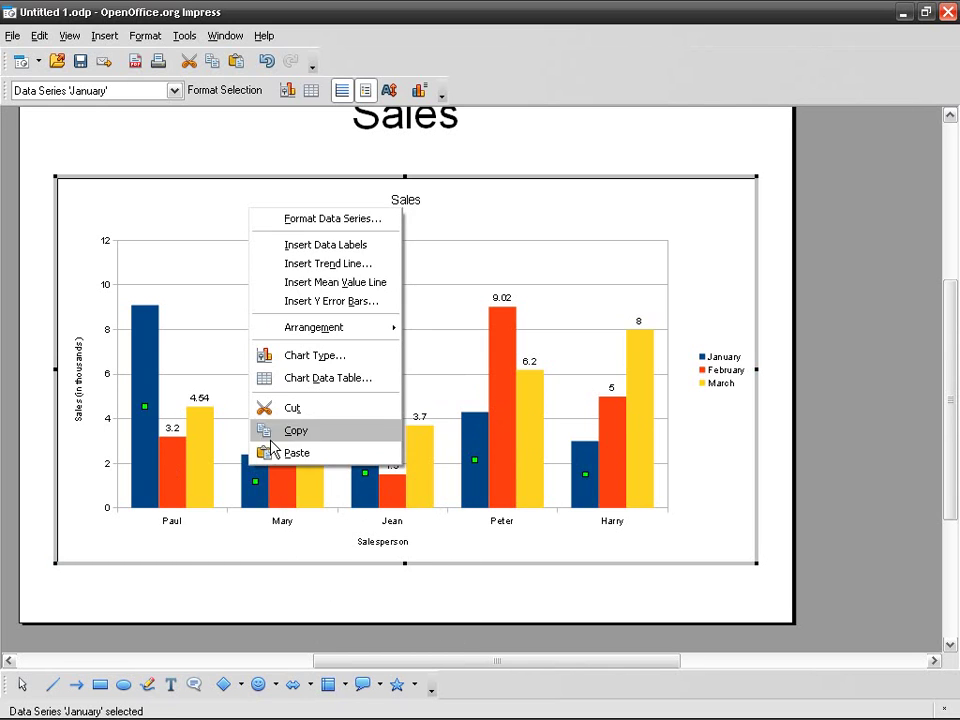
pyautogui.click(351, 254)
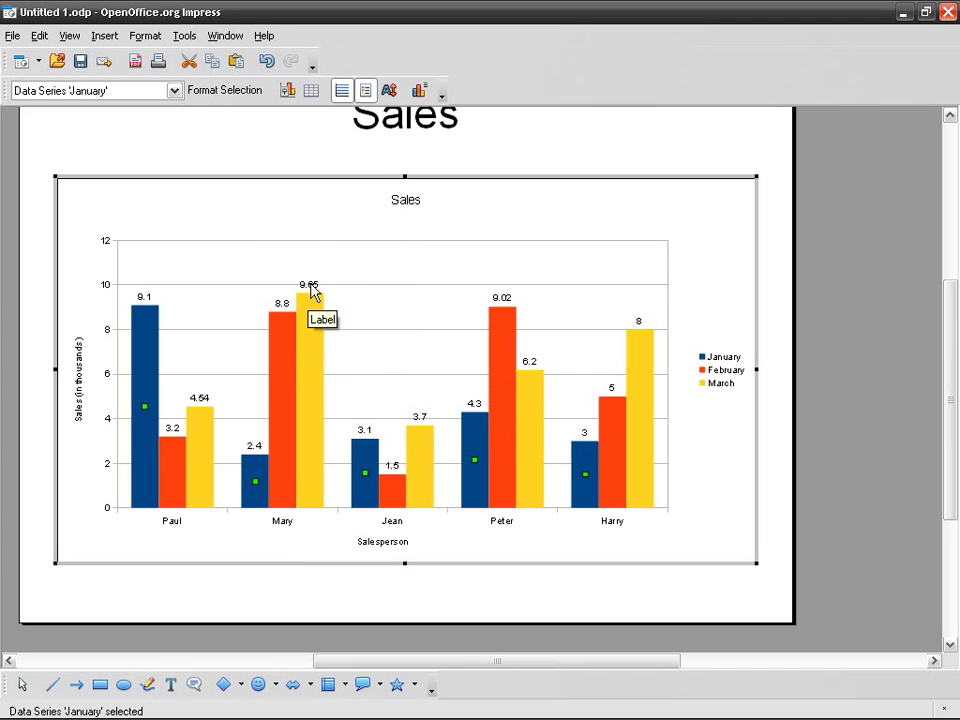
# Step: Set the text rotation of the March series' data labels to 45 degrees
pyautogui.rightClick(311, 363)
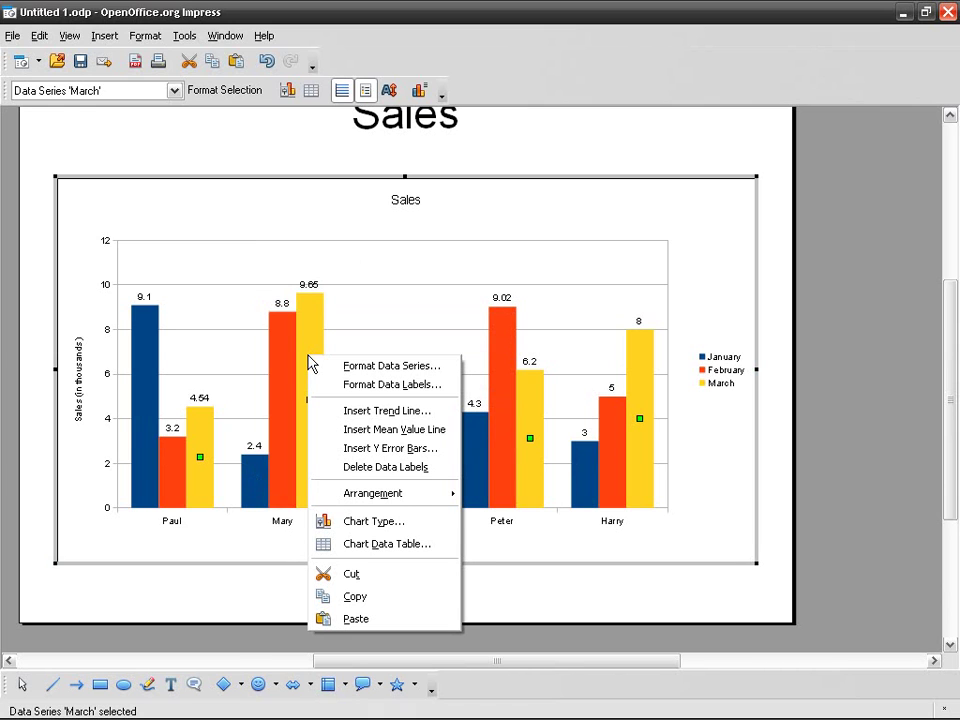
pyautogui.click(435, 386)
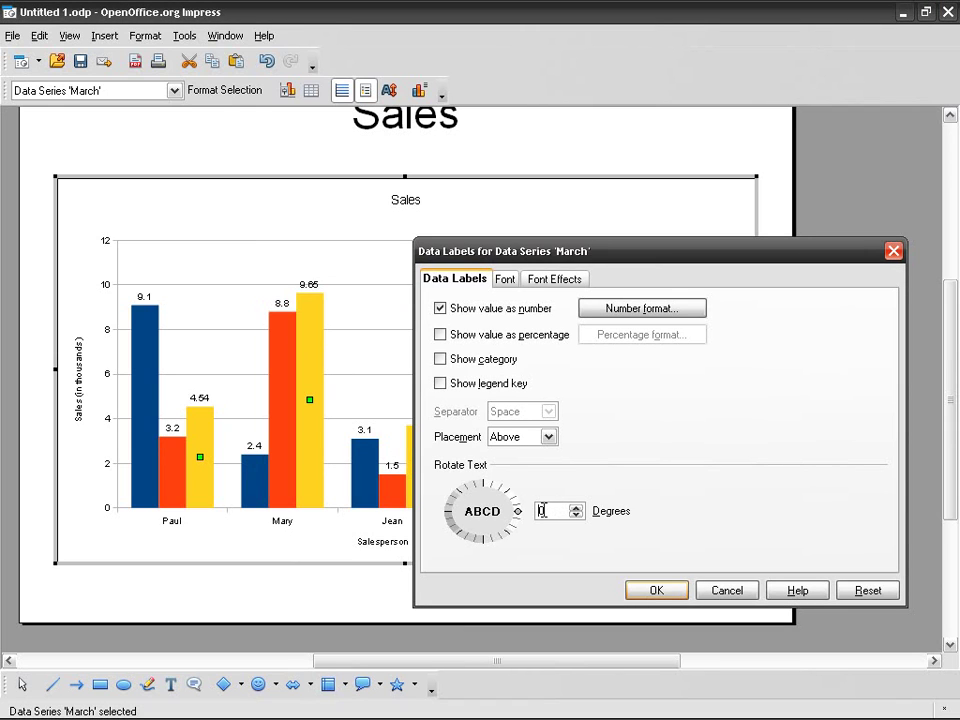
pyautogui.press('Down')
pyautogui.press('Up')
pyautogui.press('Up')
pyautogui.press('Up')
pyautogui.press('Up')
pyautogui.press('Up')
pyautogui.press('Up')
pyautogui.press('Up')
pyautogui.press('Up')
pyautogui.press('Up')
pyautogui.press('Down')
pyautogui.press('Down')
pyautogui.press('Down')
pyautogui.press('Down')
pyautogui.press('Down')
pyautogui.press('Down')
pyautogui.press('Down')
pyautogui.press('Down')
pyautogui.press('Down')
pyautogui.press('Down')
pyautogui.press('Up')
pyautogui.press('Up')
pyautogui.press('Up')
pyautogui.press('Up')
pyautogui.press('Up')
pyautogui.press('Up')
pyautogui.press('Up')
pyautogui.press('Up')
pyautogui.press('Up')
pyautogui.press('Up')
pyautogui.press('Up')
pyautogui.press('Up')
pyautogui.press('Up')
pyautogui.press('Up')
pyautogui.press('Up')
pyautogui.press('Up')
pyautogui.press('Up')
pyautogui.press('Up')
pyautogui.press('Up')
pyautogui.press('Up')
pyautogui.press('Up')
pyautogui.press('Up')
pyautogui.press('Up')
pyautogui.press('Up')
pyautogui.press('Up')
pyautogui.press('Up')
pyautogui.press('Up')
pyautogui.press('Up')
pyautogui.press('Up')
pyautogui.press('Up')
pyautogui.press('Up')
pyautogui.press('Up')
pyautogui.press('Up')
pyautogui.press('Up')
pyautogui.press('Up')
pyautogui.write('0')
pyautogui.press('BackSpace')
pyautogui.press('BackSpace')
pyautogui.press('BackSpace')
pyautogui.write('0')
pyautogui.press('BackSpace')
pyautogui.write('45')
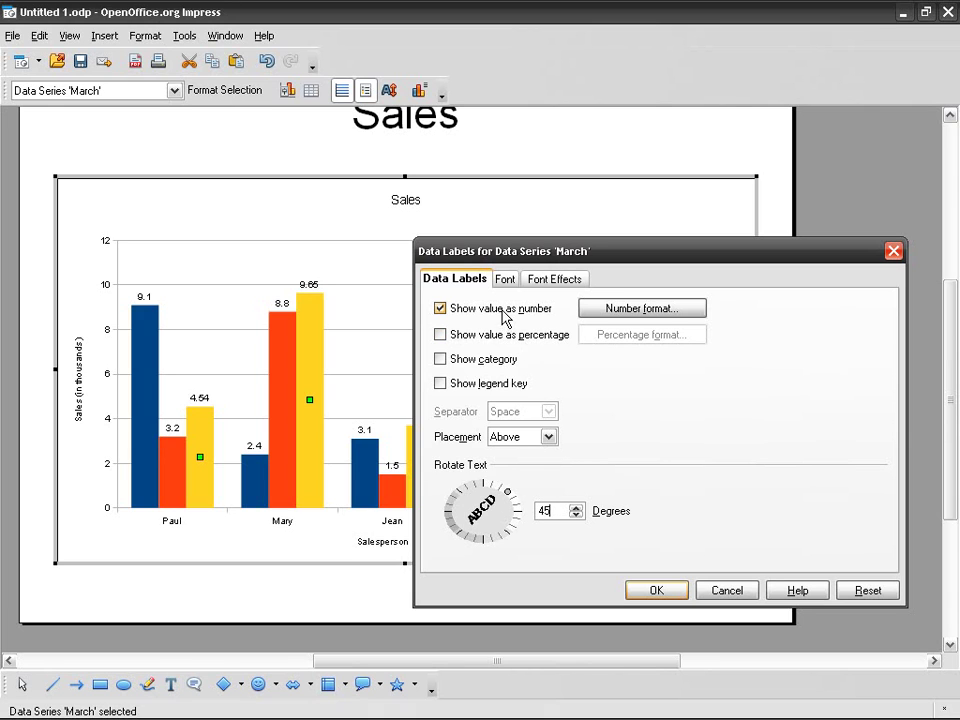
# Step: Set the March data labels' typeface to Italic and their font size to 13
pyautogui.click(546, 281)
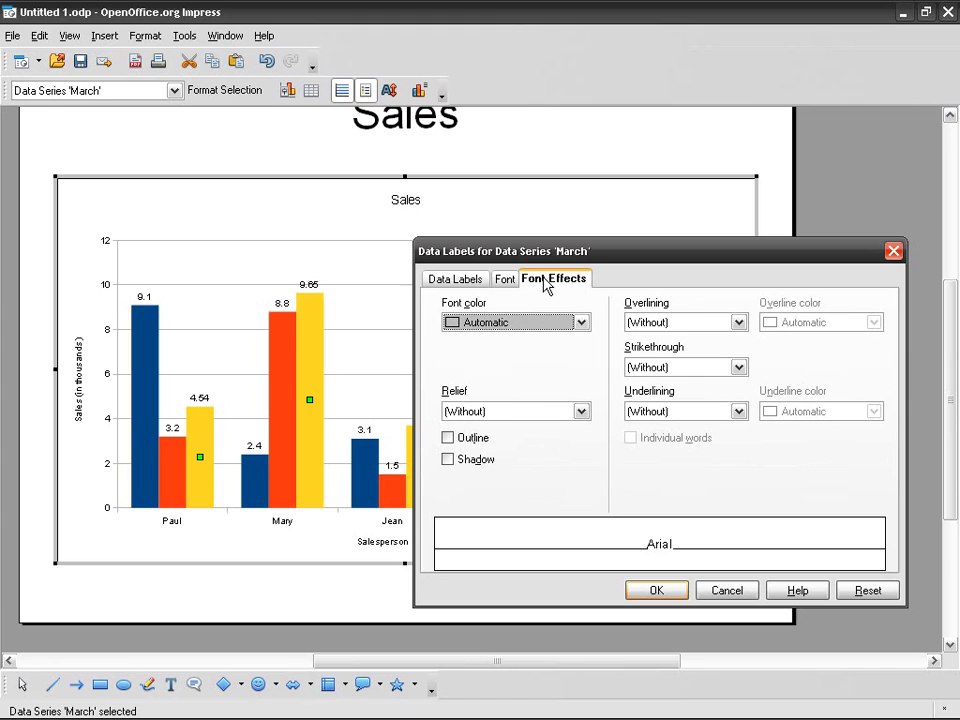
pyautogui.click(505, 282)
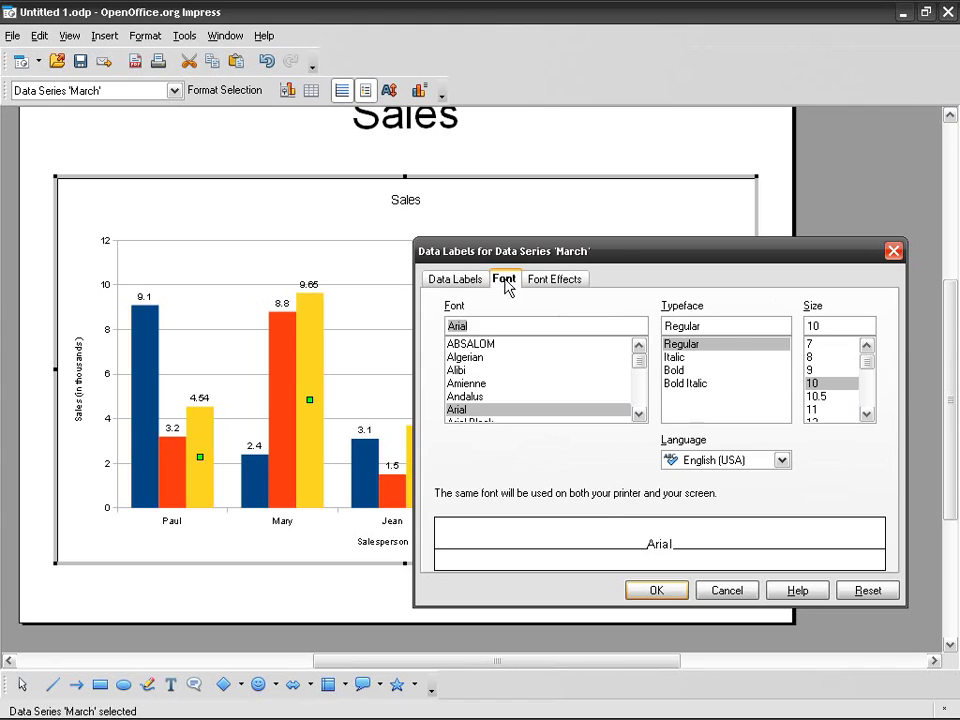
pyautogui.click(714, 359)
pyautogui.click(842, 409)
pyautogui.scroll(-1, 842, 412)
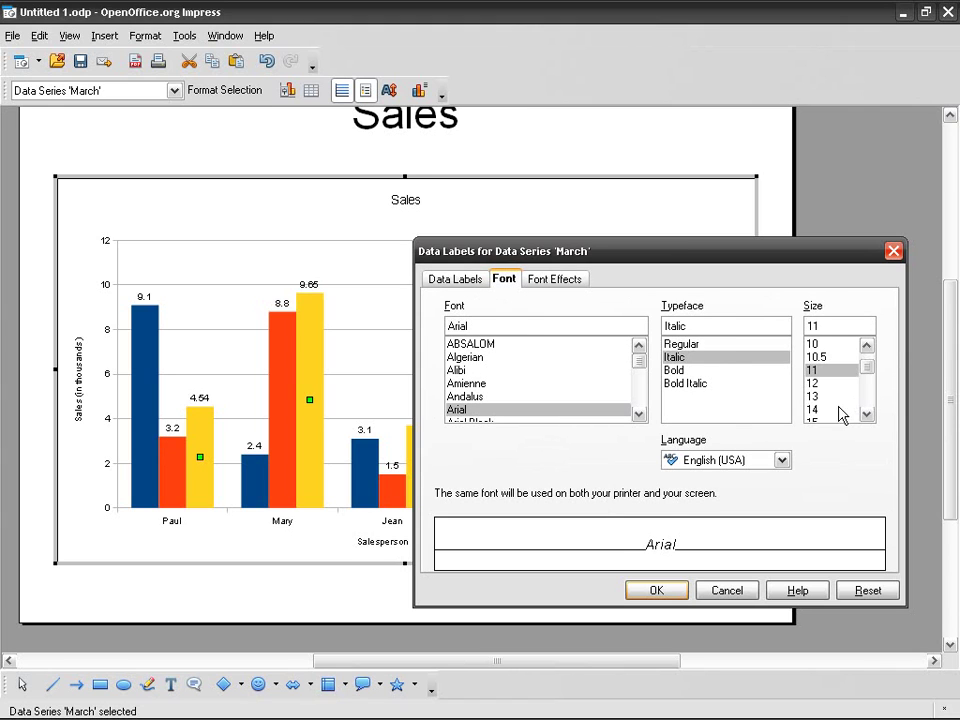
pyautogui.click(840, 397)
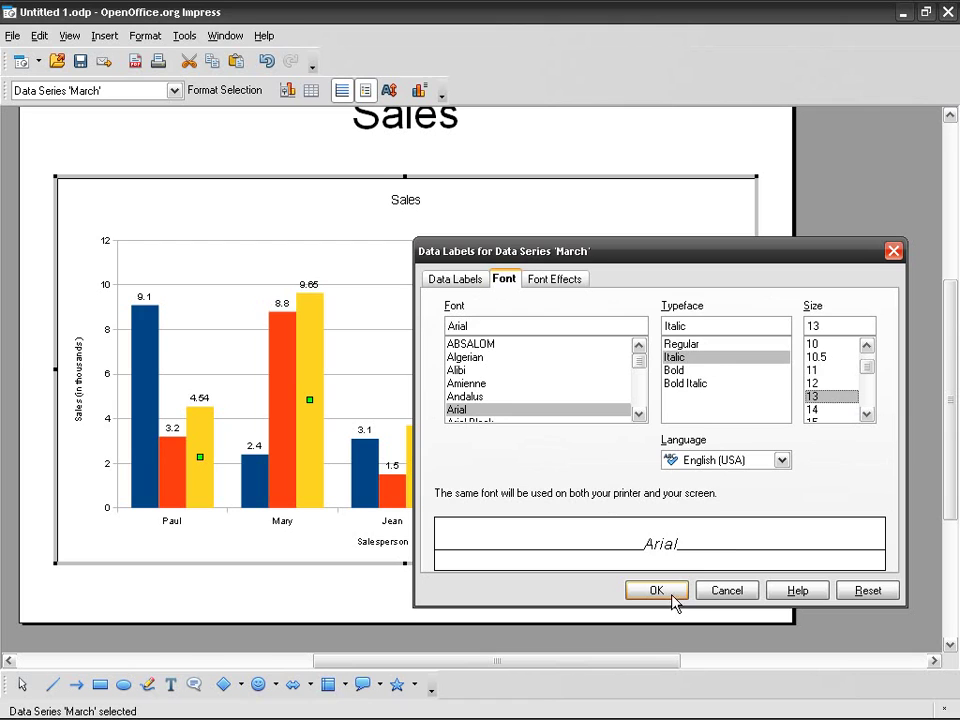
# Step: Set the March data labels' font color to Yellow and apply the label formatting
pyautogui.click(551, 280)
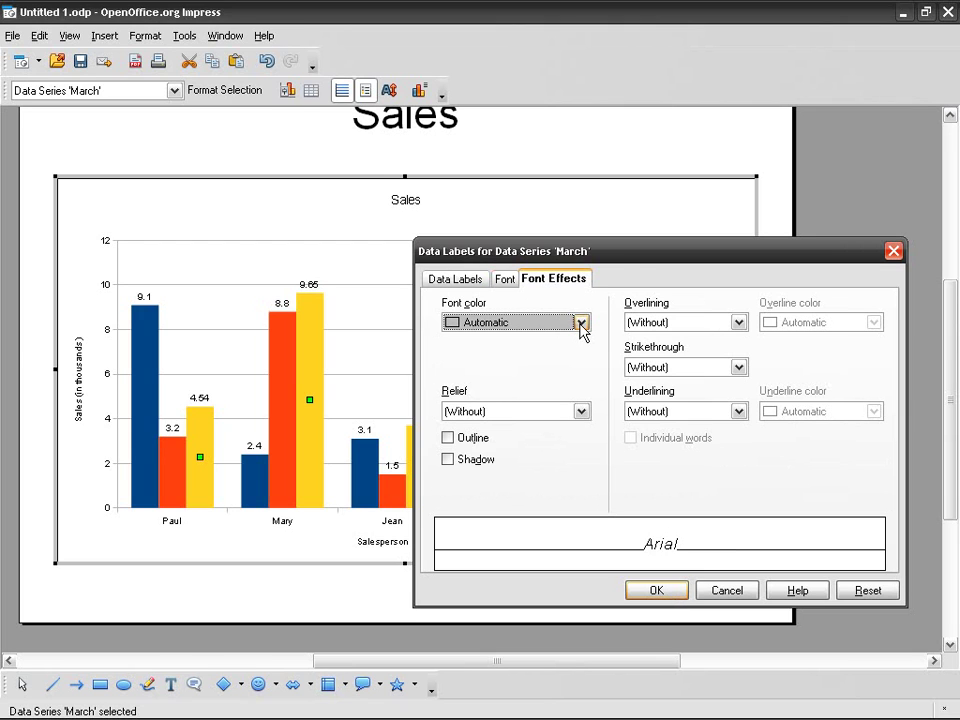
pyautogui.click(579, 321)
pyautogui.scroll(-2, 524, 410)
pyautogui.scroll(-2, 524, 416)
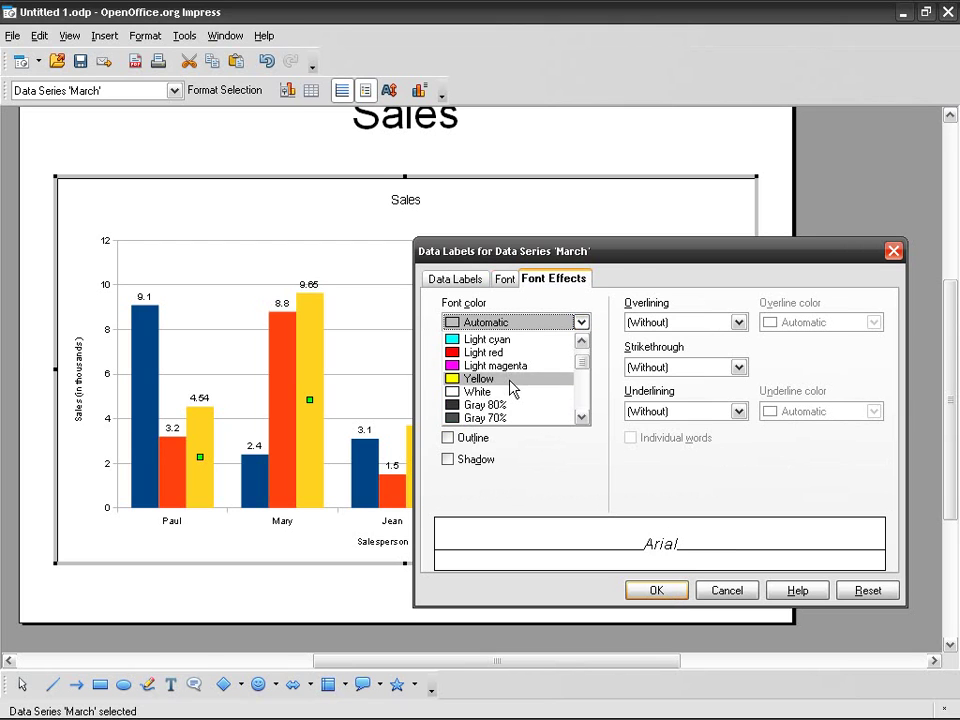
pyautogui.click(500, 378)
pyautogui.click(676, 592)
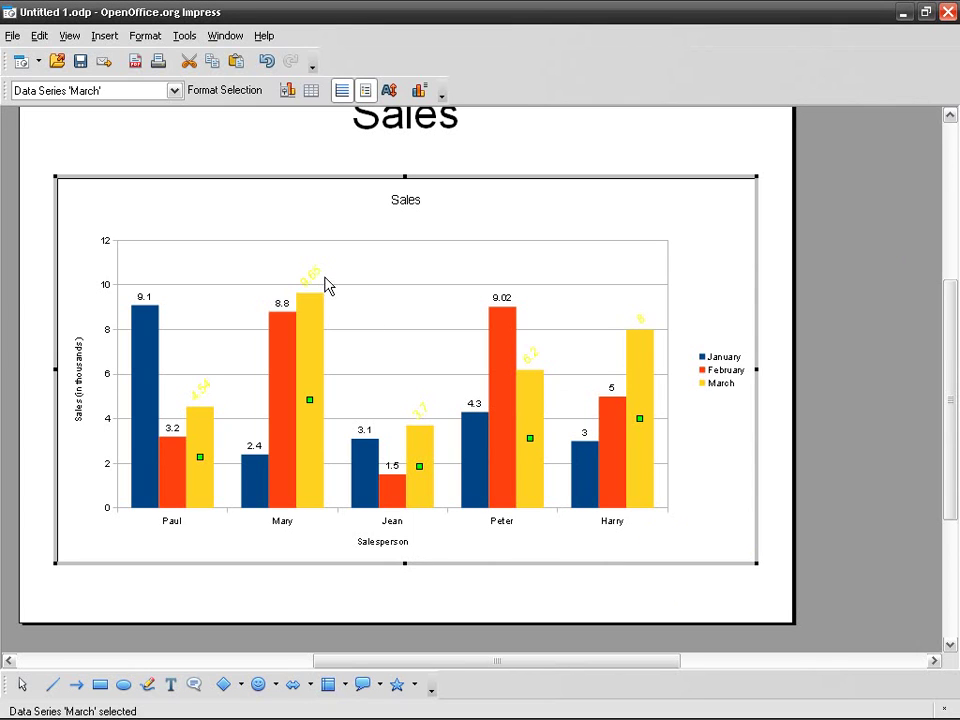
# Step: Change the March data labels' font color to Gray 80%
pyautogui.rightClick(314, 340)
pyautogui.click(366, 364)
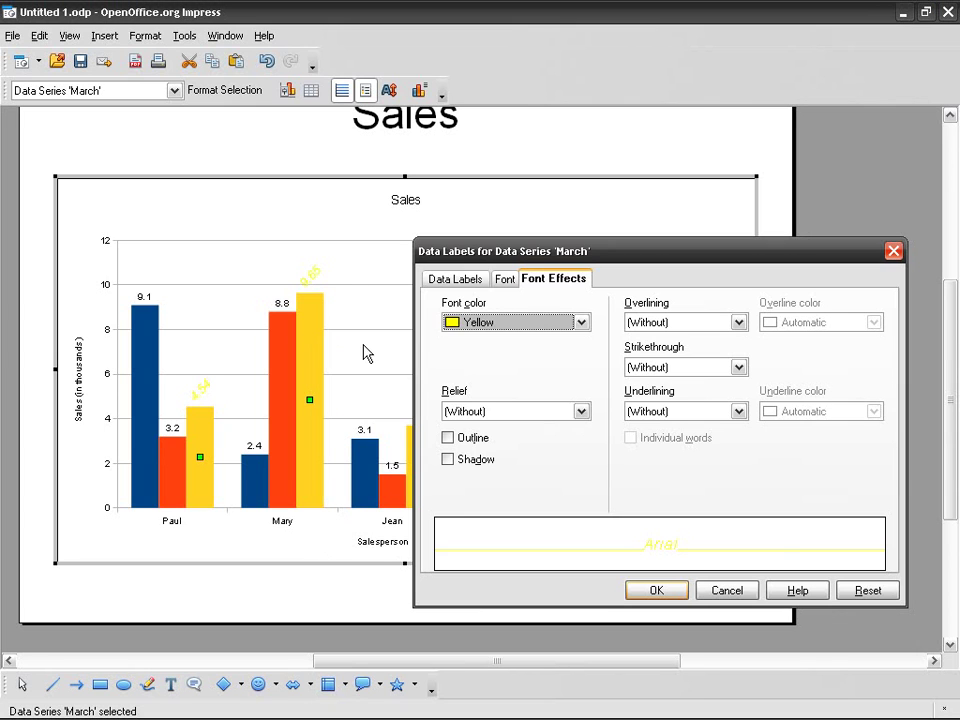
pyautogui.click(579, 321)
pyautogui.click(505, 367)
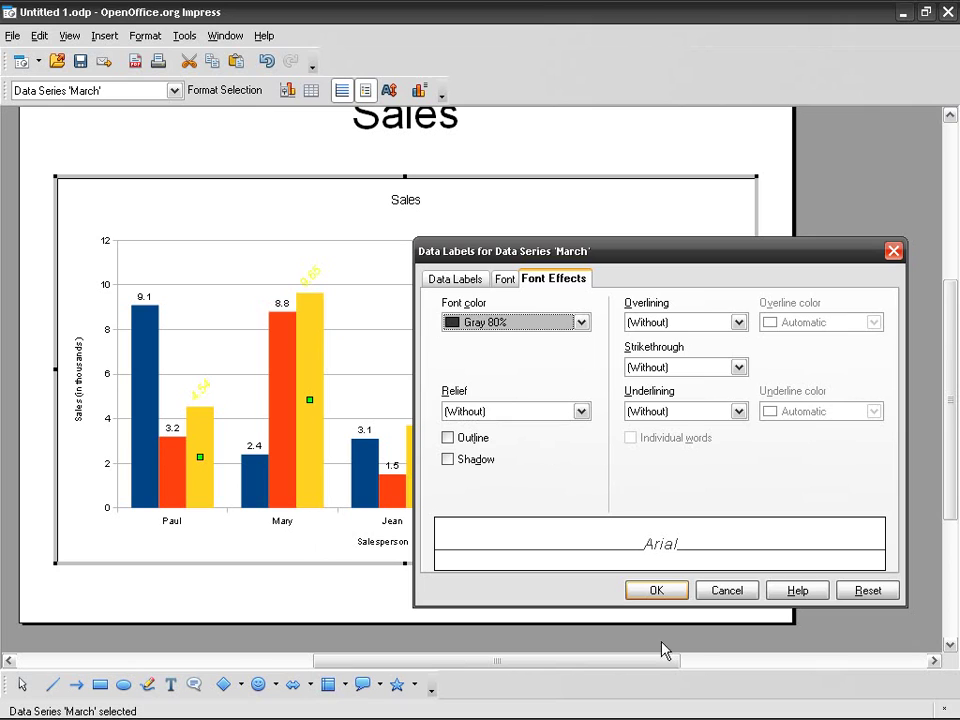
pyautogui.click(668, 590)
pyautogui.click(282, 344)
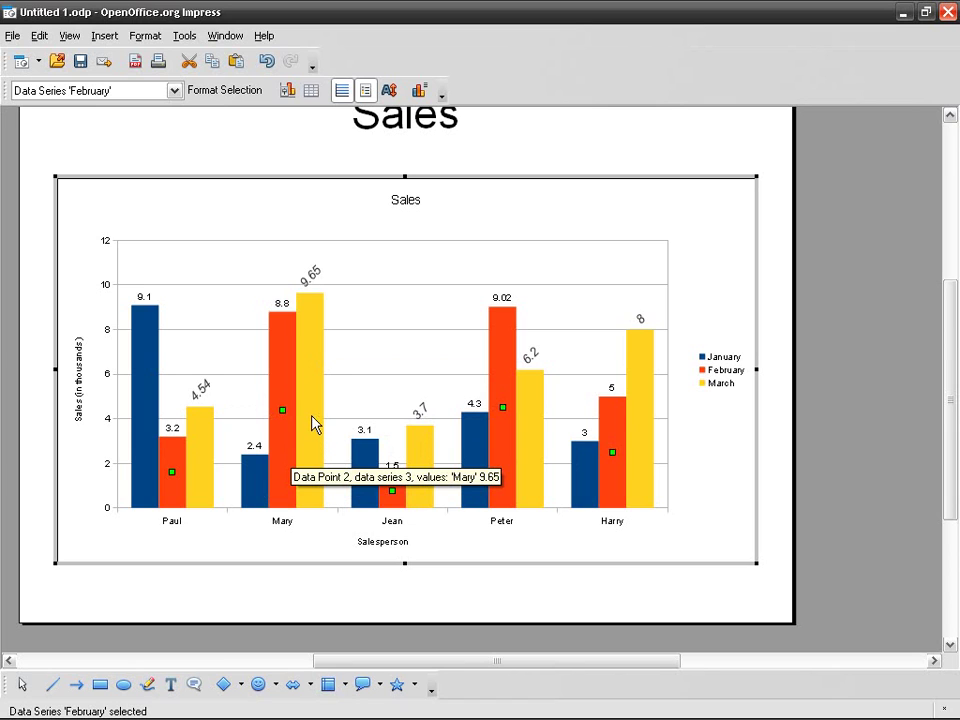
# Step: Change the fill color of the March data series to Chart 6
pyautogui.rightClick(311, 388)
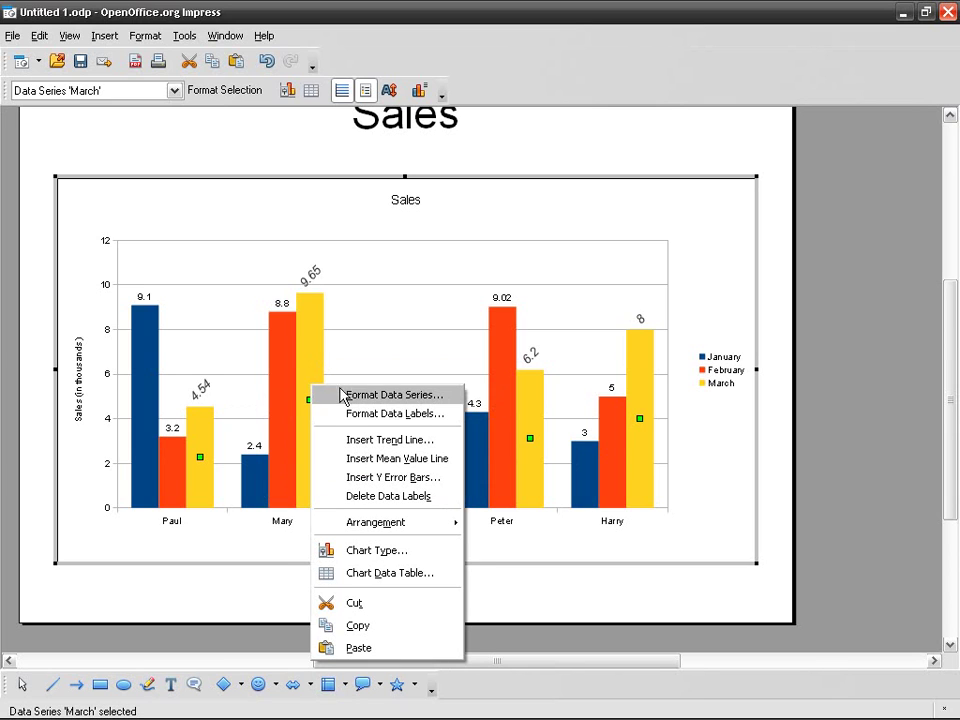
pyautogui.click(433, 398)
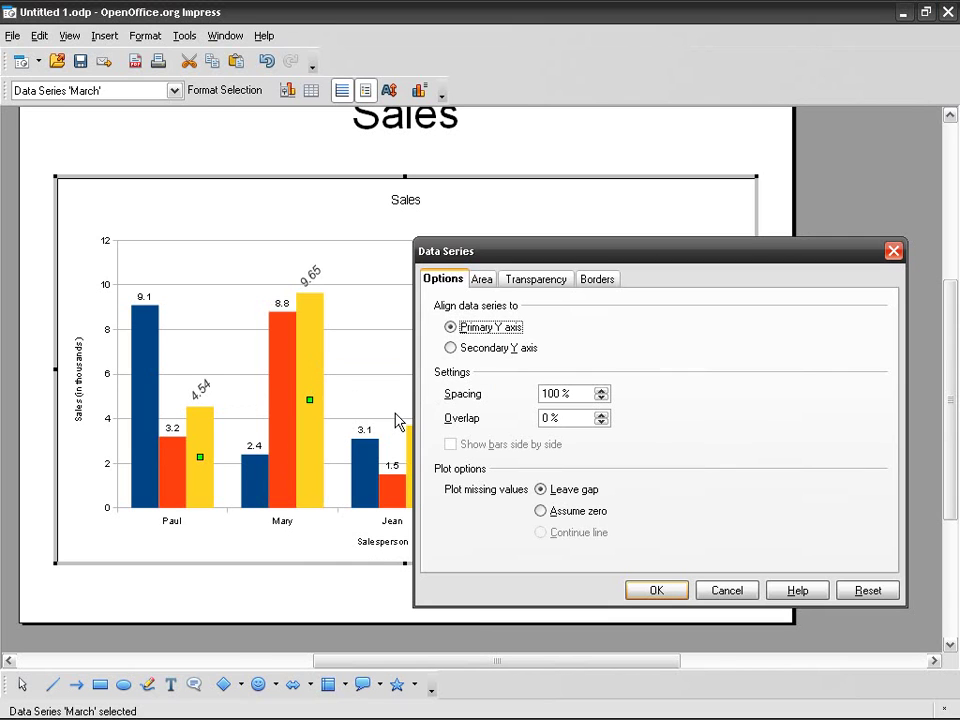
pyautogui.click(484, 280)
pyautogui.click(494, 397)
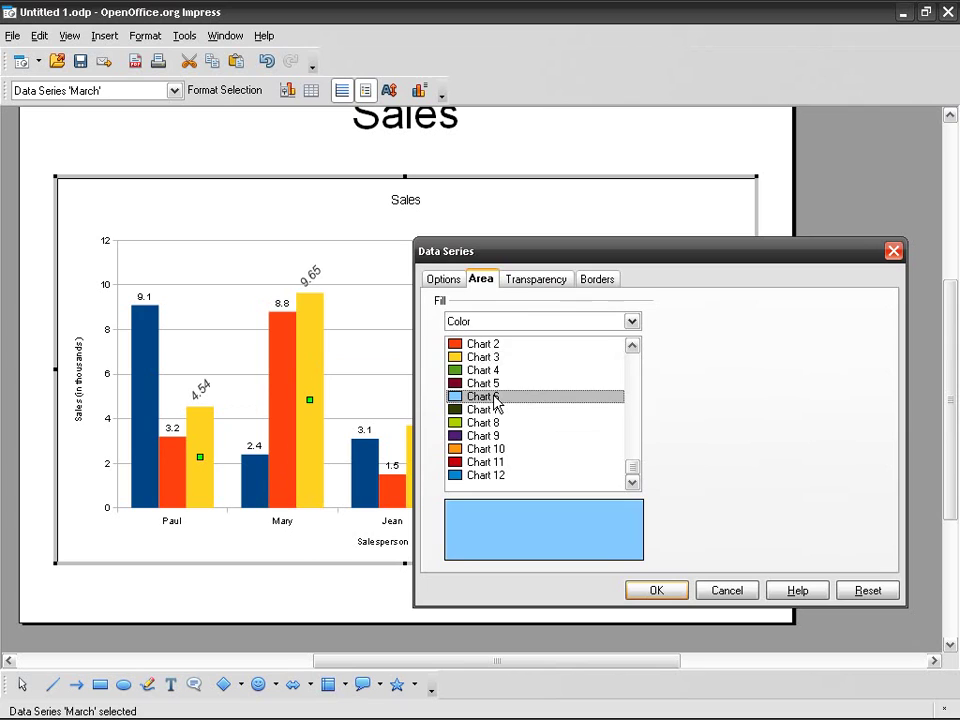
pyautogui.click(658, 592)
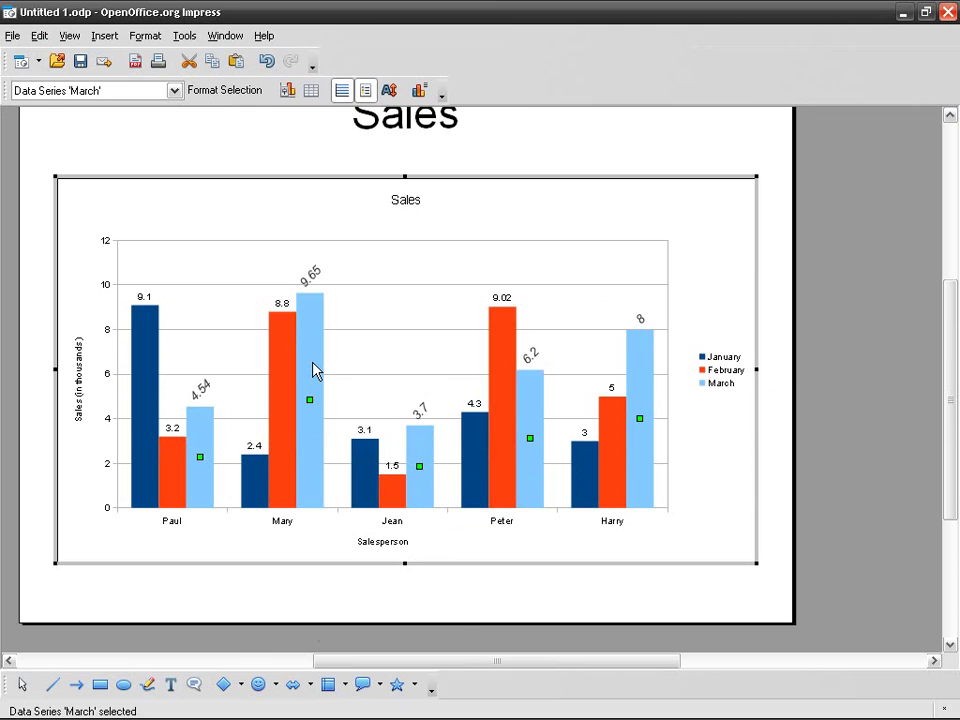
# Step: Insert a mean value line for the March series and delete it again
pyautogui.rightClick(313, 370)
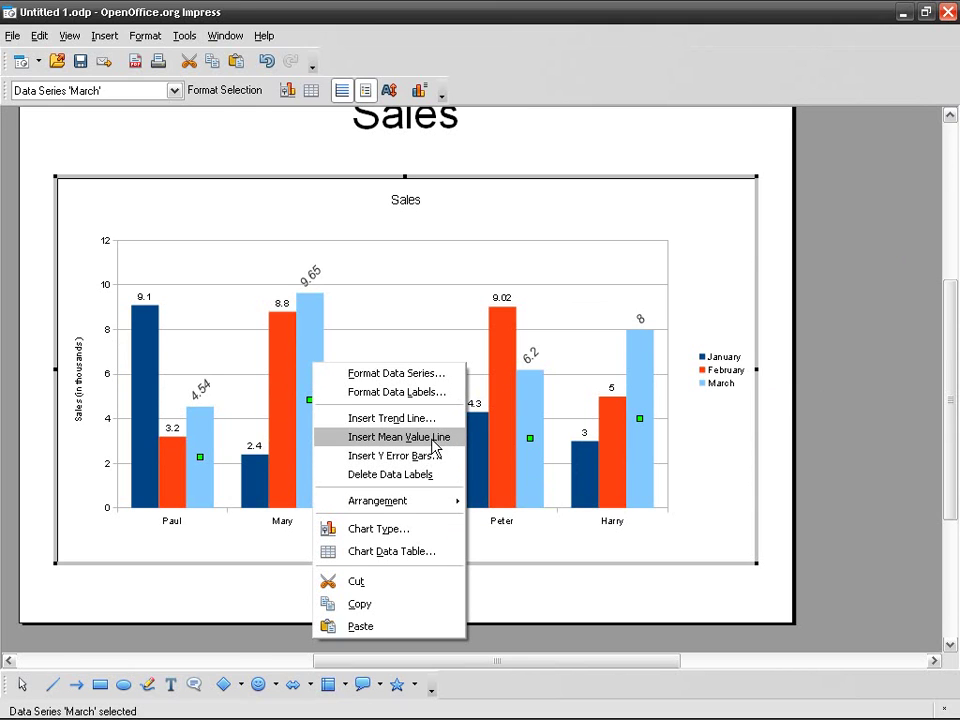
pyautogui.click(438, 437)
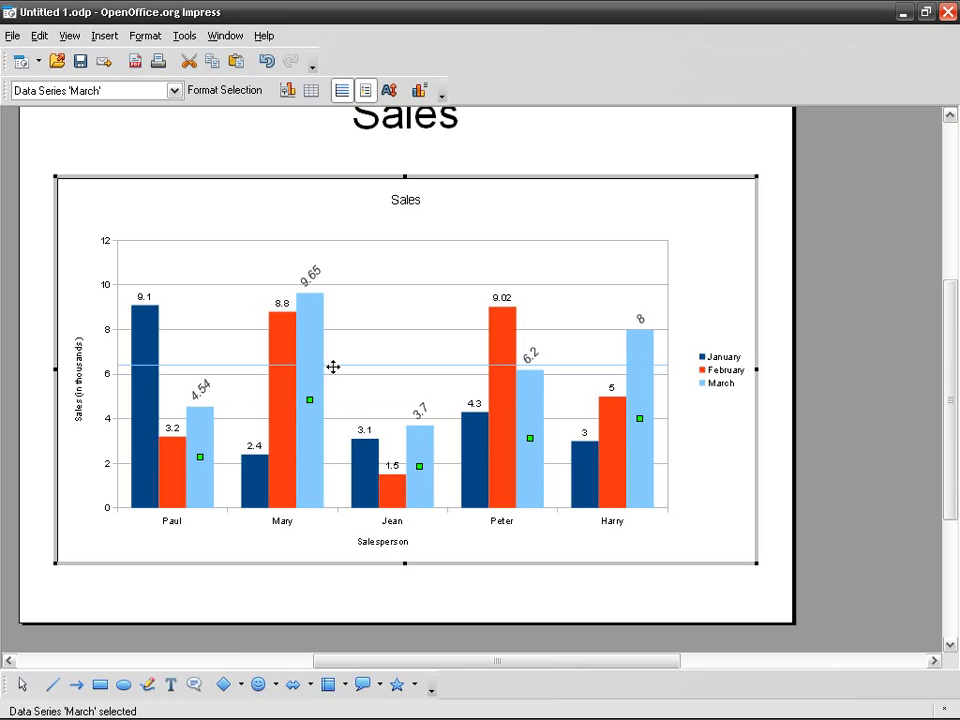
pyautogui.moveTo(311, 353)
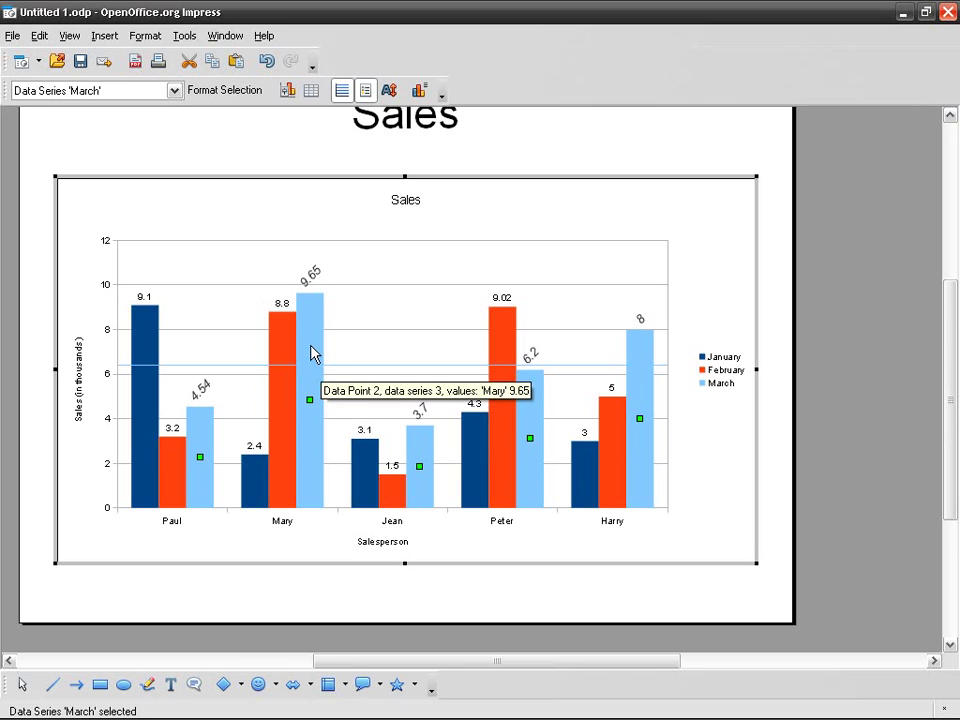
pyautogui.rightClick(311, 353)
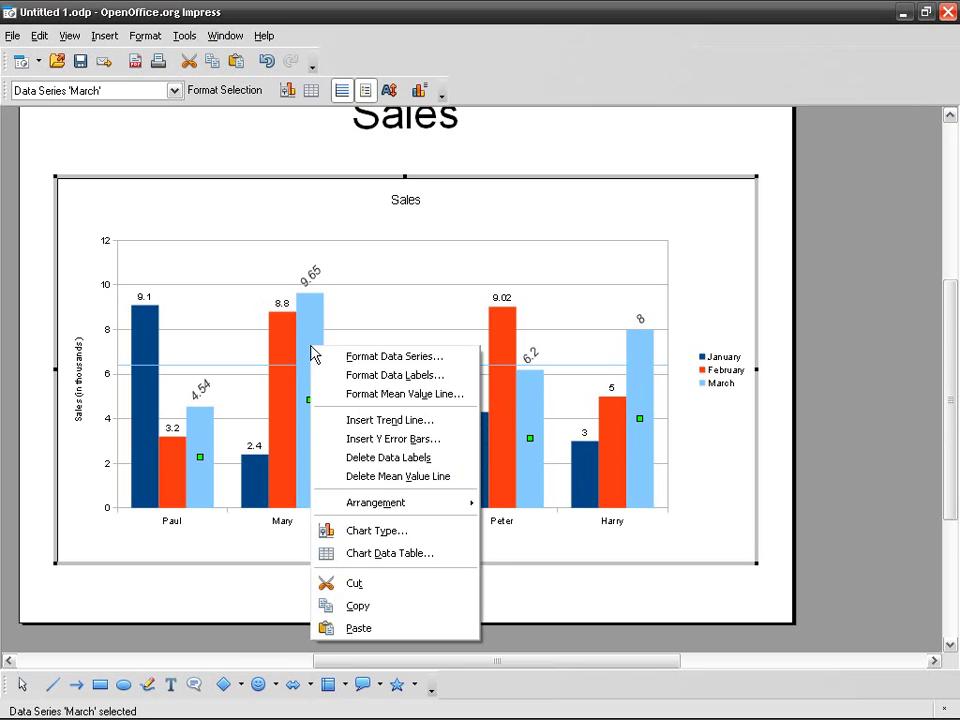
pyautogui.click(460, 488)
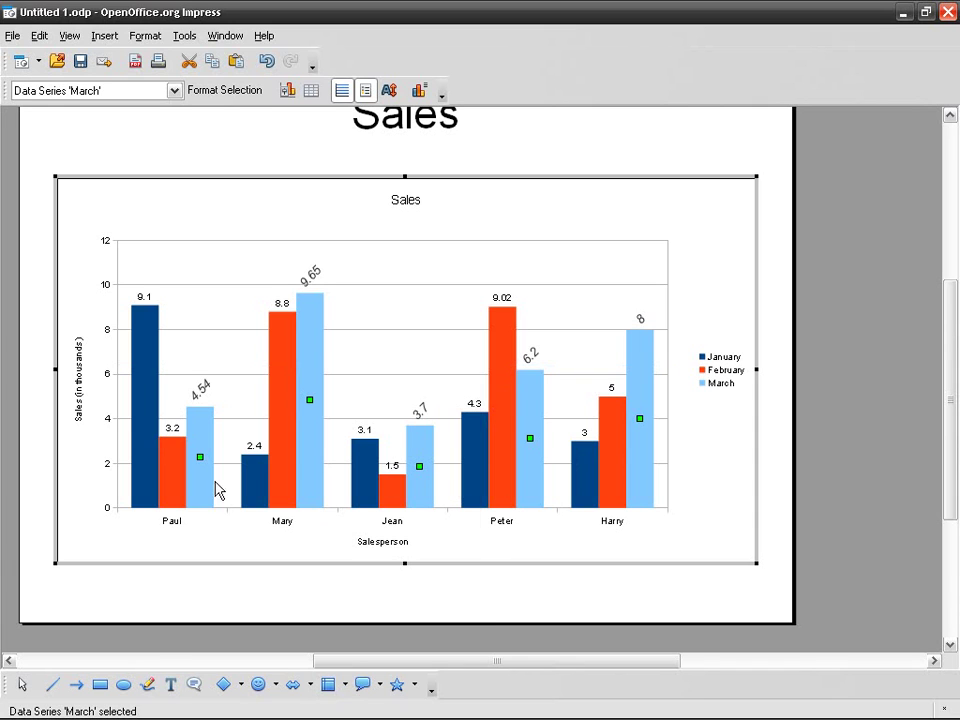
# Step: Insert a trend line with the Logarithmic regression type for the March series
pyautogui.rightClick(315, 347)
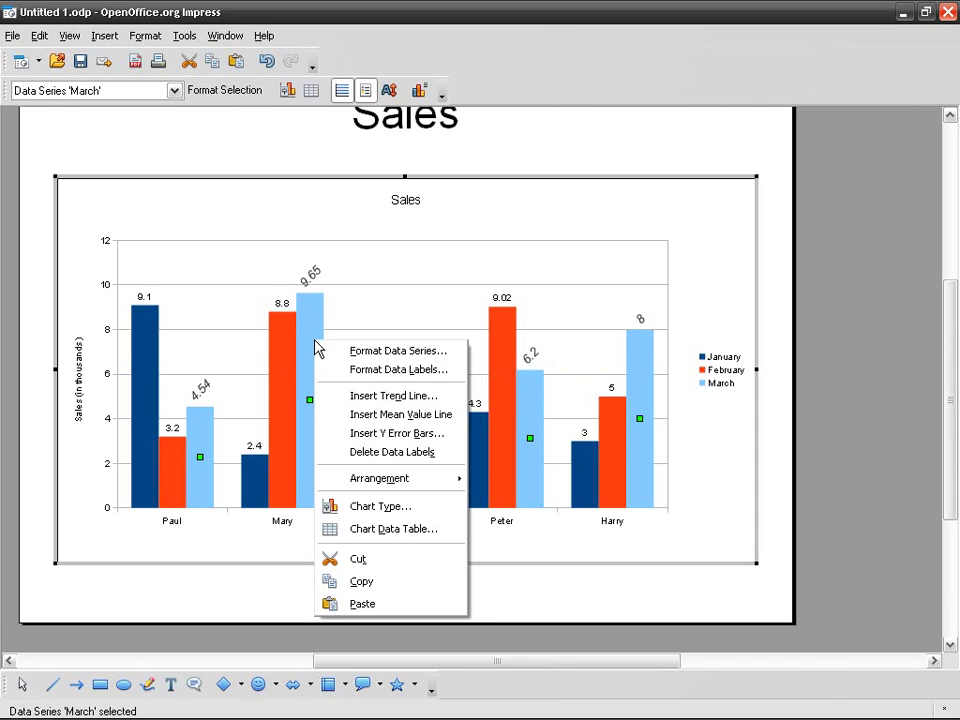
pyautogui.click(433, 403)
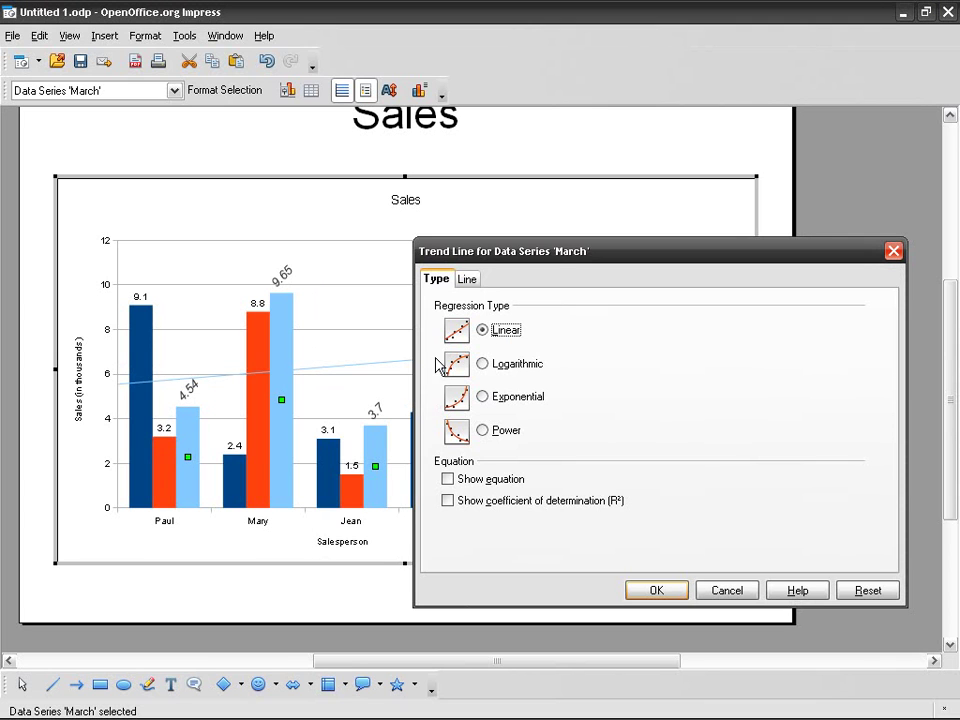
pyautogui.moveTo(555, 268); pyautogui.dragTo(571, 484)
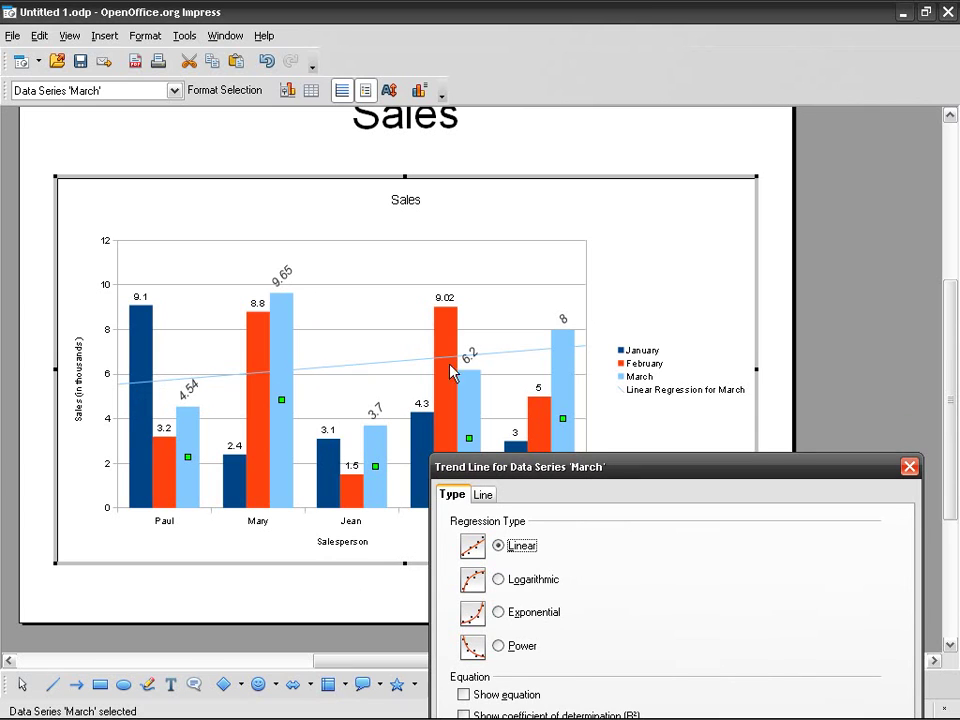
pyautogui.moveTo(624, 469); pyautogui.dragTo(619, 361)
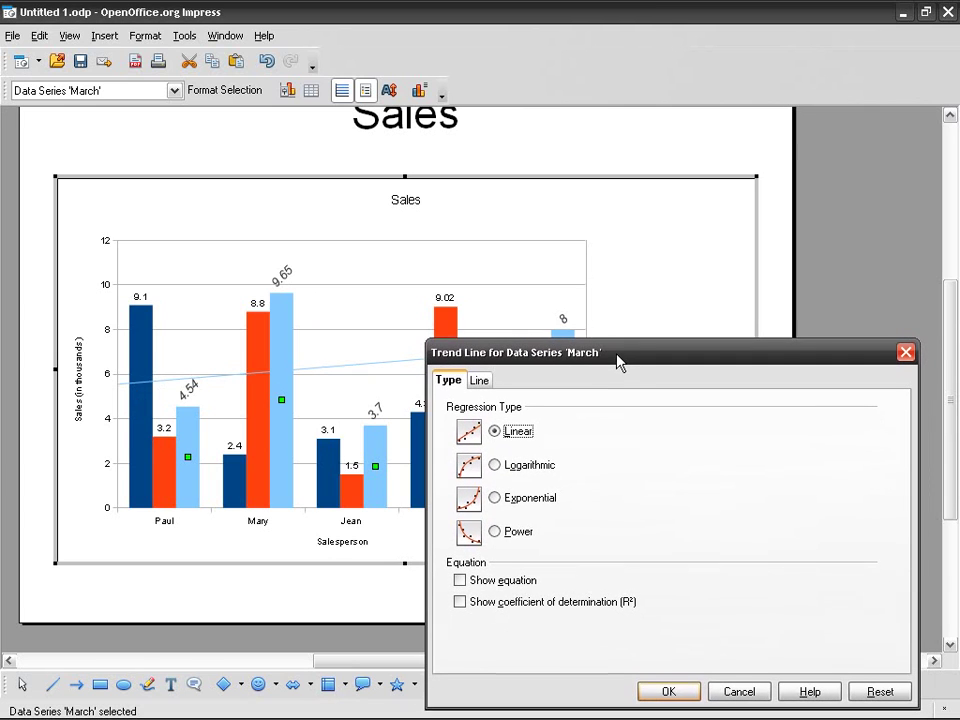
pyautogui.click(495, 465)
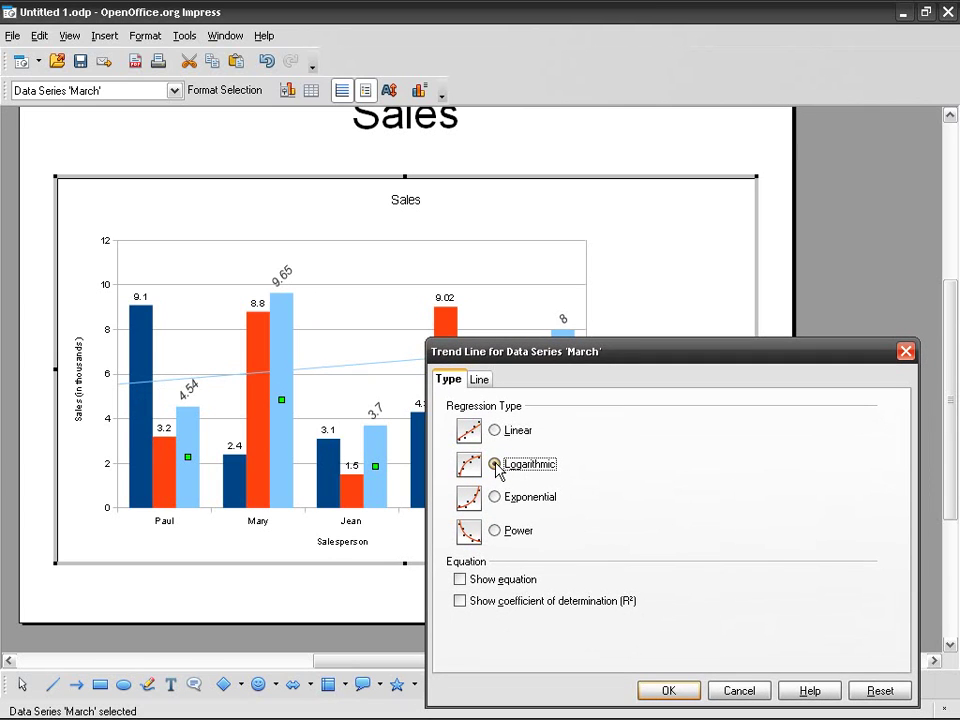
pyautogui.click(688, 691)
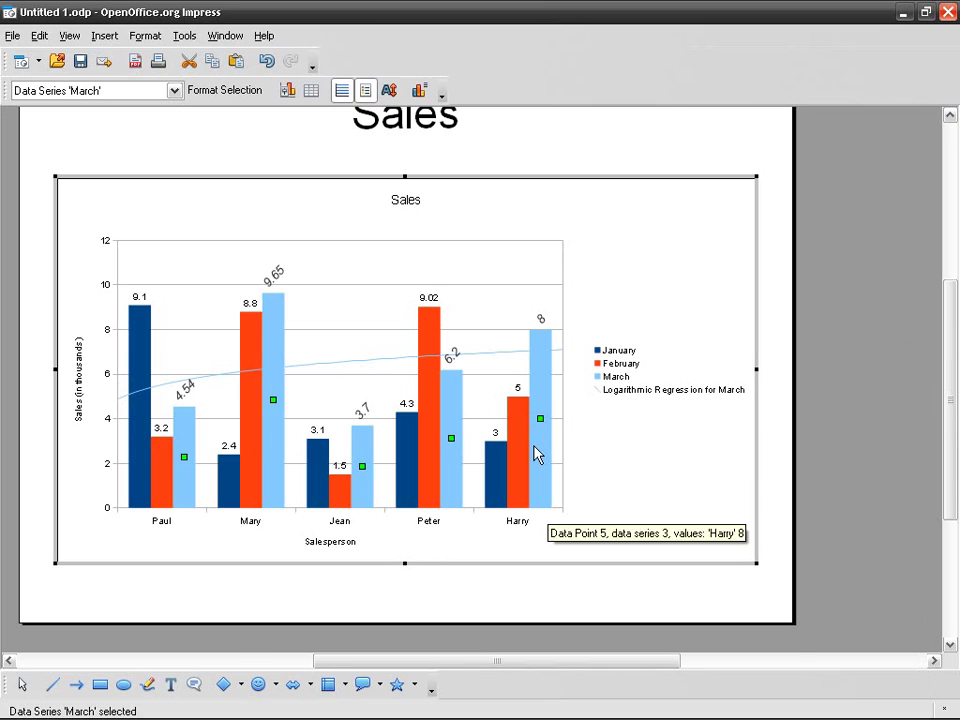
# Step: Delete the trend line from the March series
pyautogui.click(612, 286)
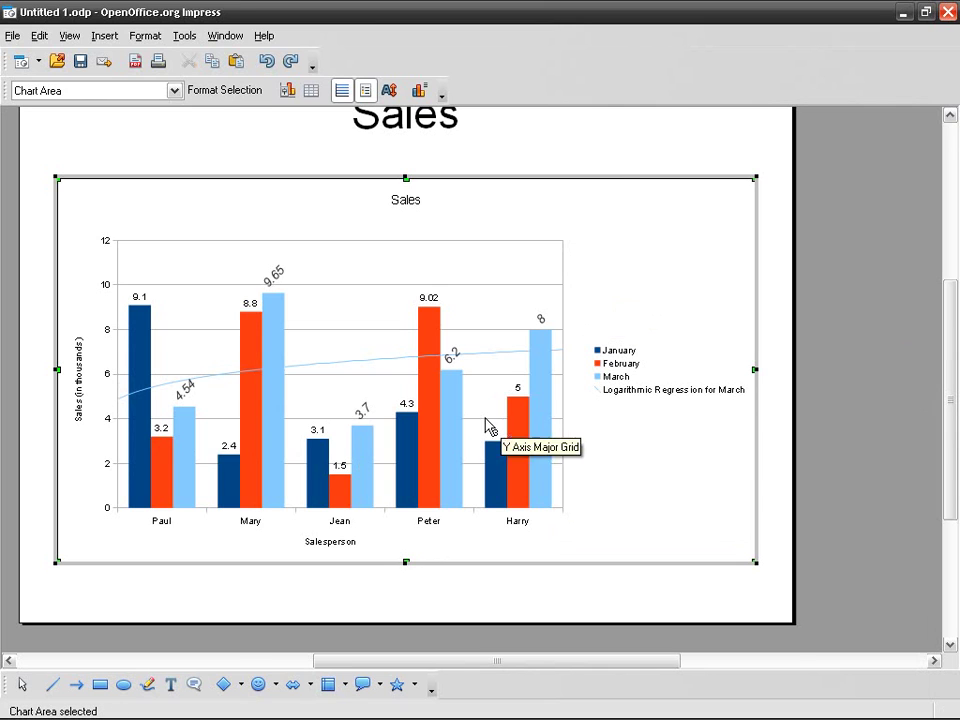
pyautogui.rightClick(453, 418)
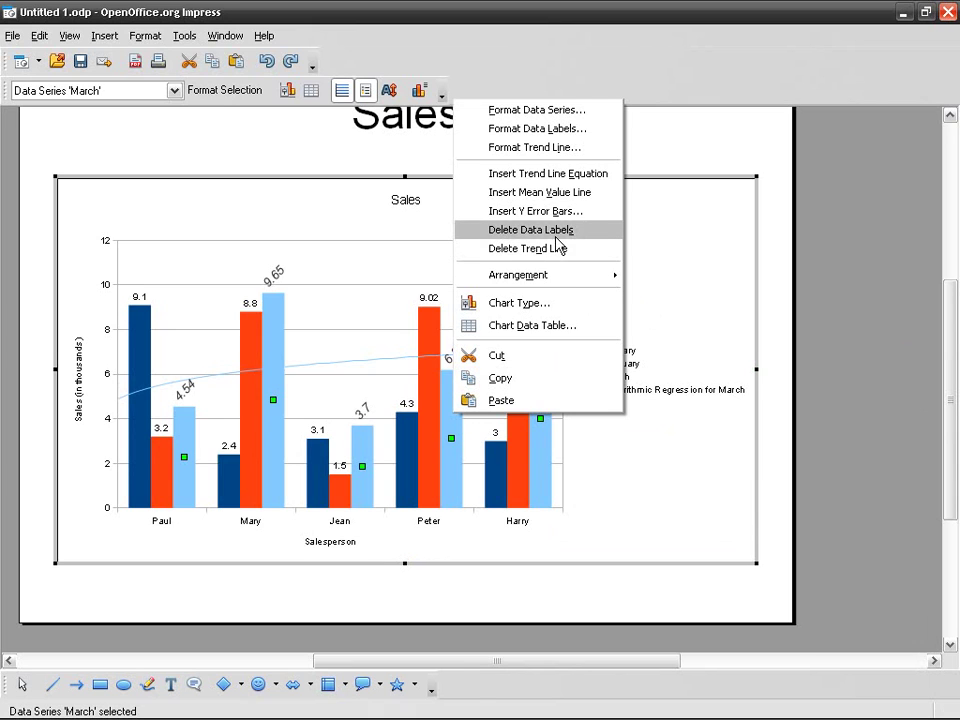
pyautogui.click(584, 250)
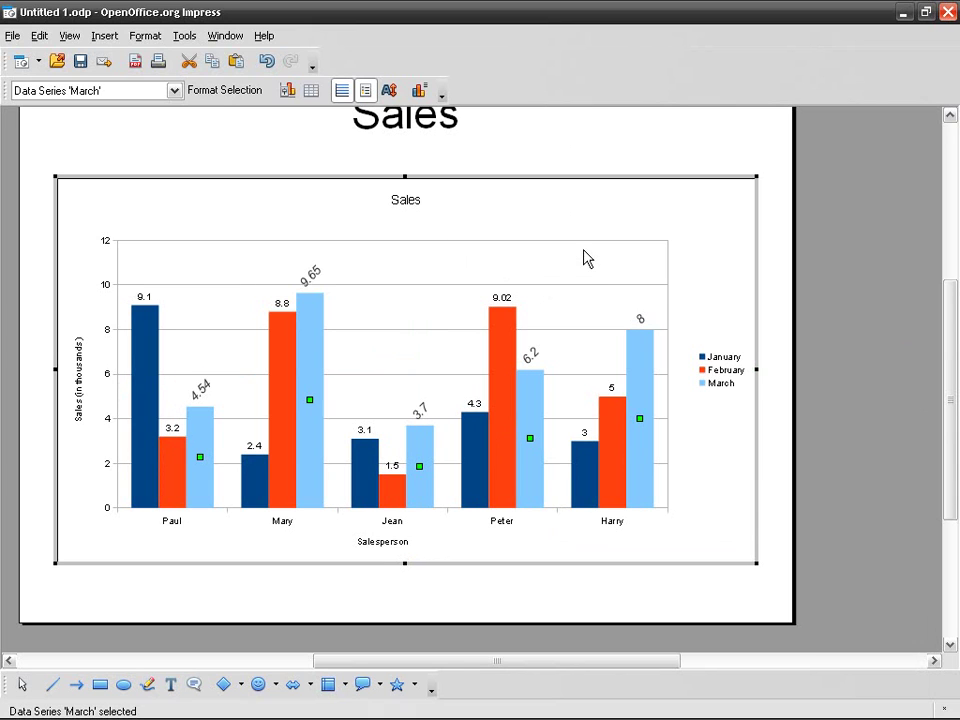
pyautogui.rightClick(703, 202)
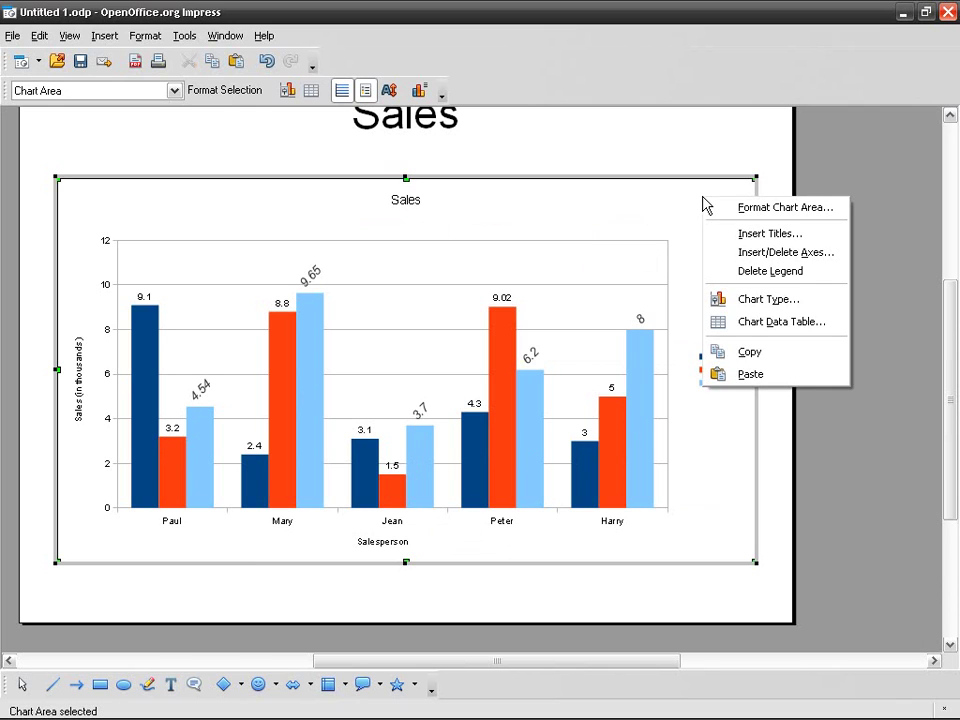
pyautogui.press('Escape')
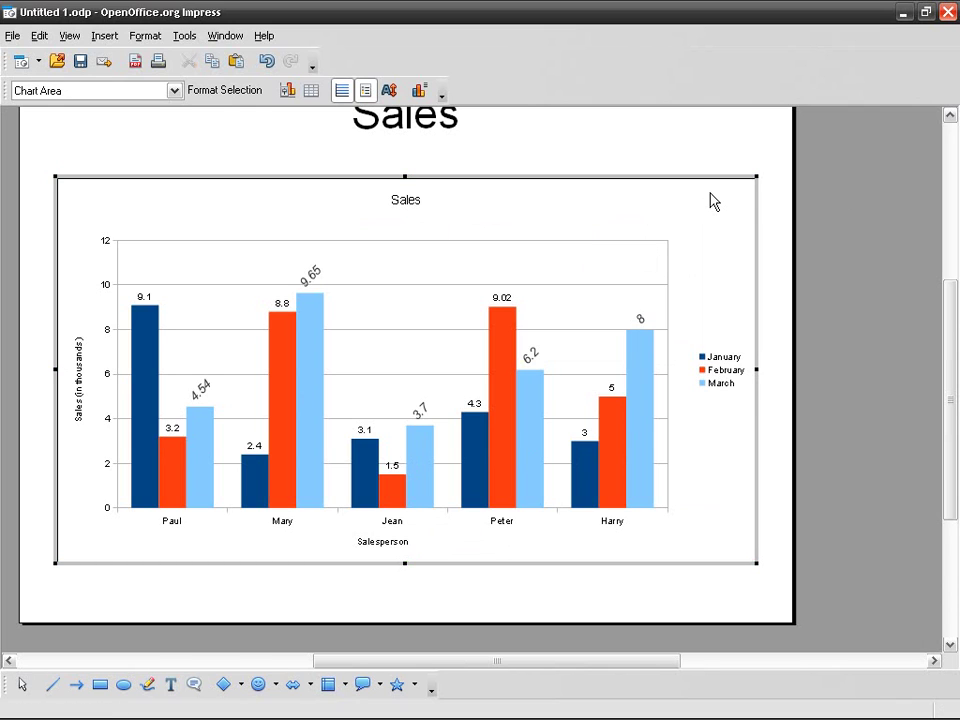
pyautogui.rightClick(713, 201)
pyautogui.press('Escape')
# Step: Set the chart area's fill to the Marble bitmap
pyautogui.rightClick(699, 210)
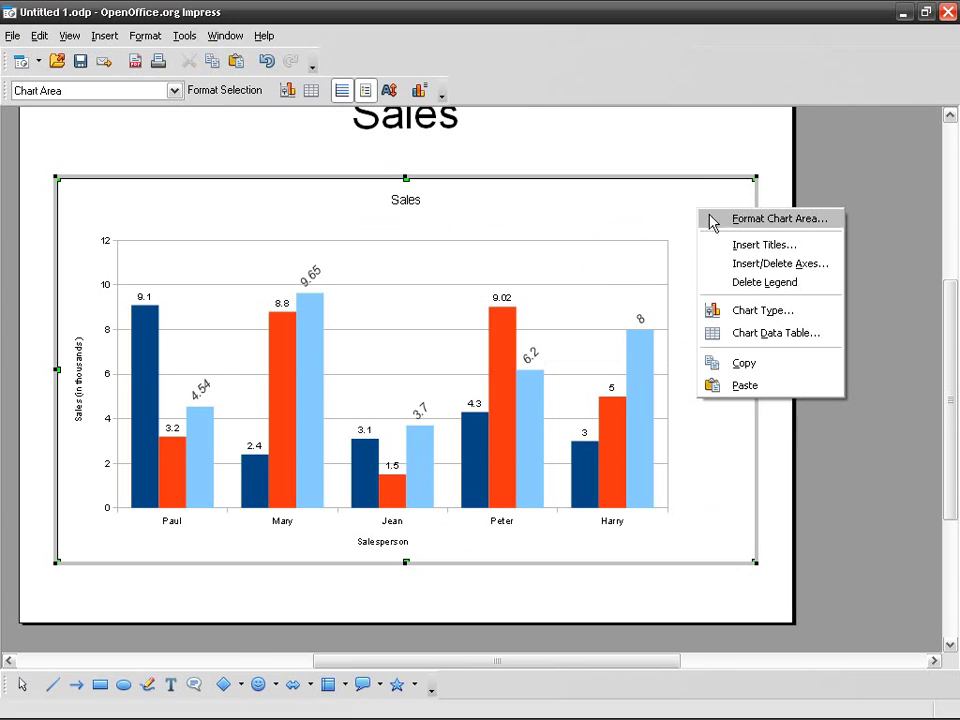
pyautogui.click(775, 219)
pyautogui.moveTo(630, 355); pyautogui.dragTo(632, 315)
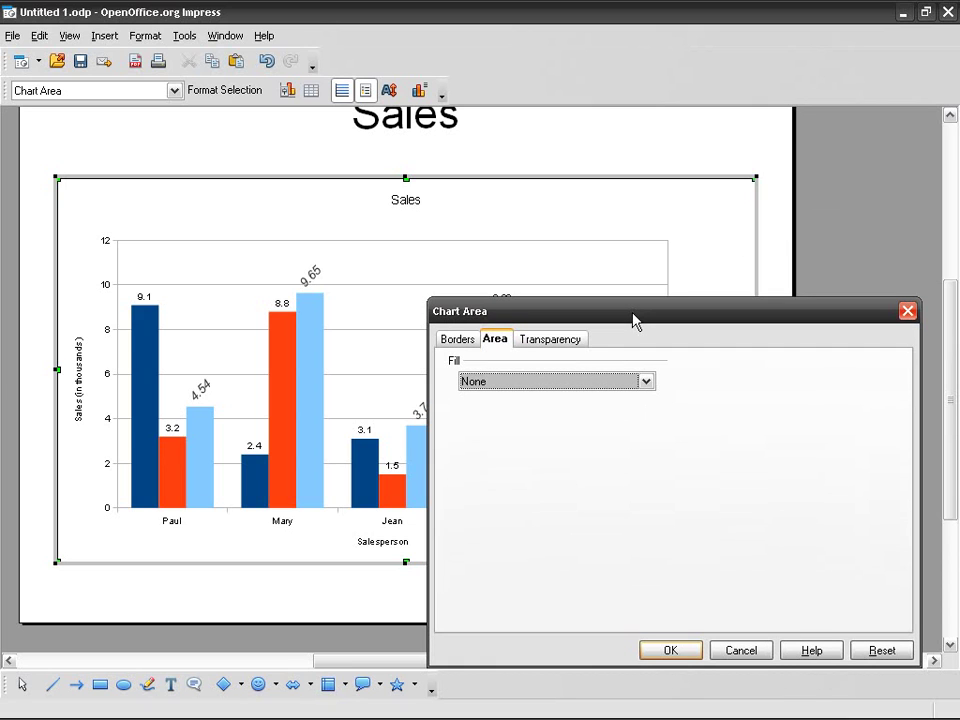
pyautogui.click(540, 380)
pyautogui.click(536, 412)
pyautogui.click(542, 384)
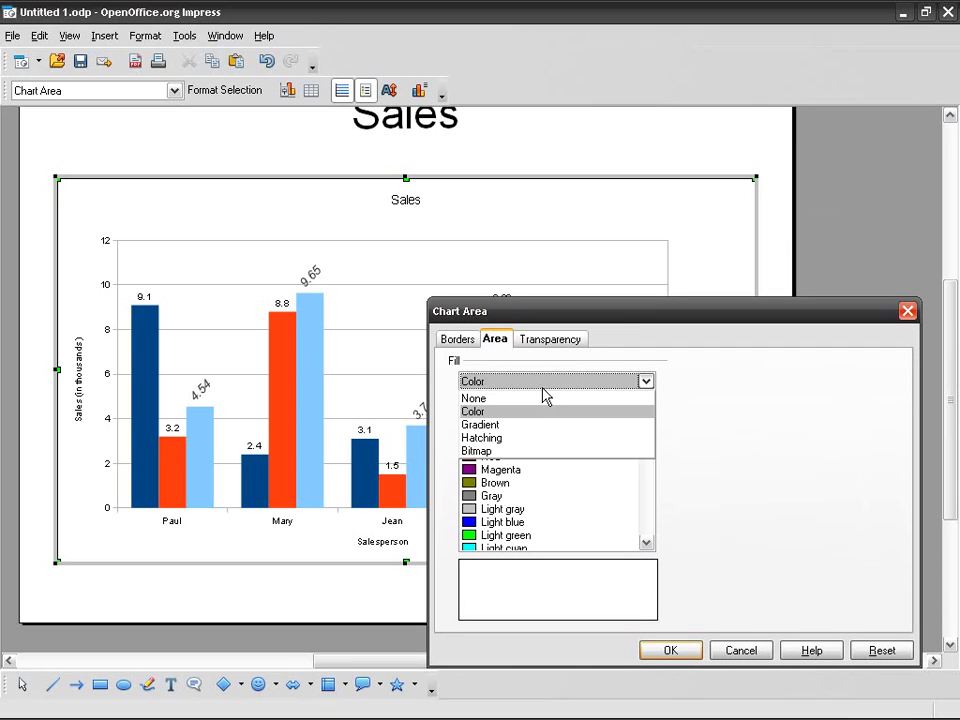
pyautogui.click(533, 439)
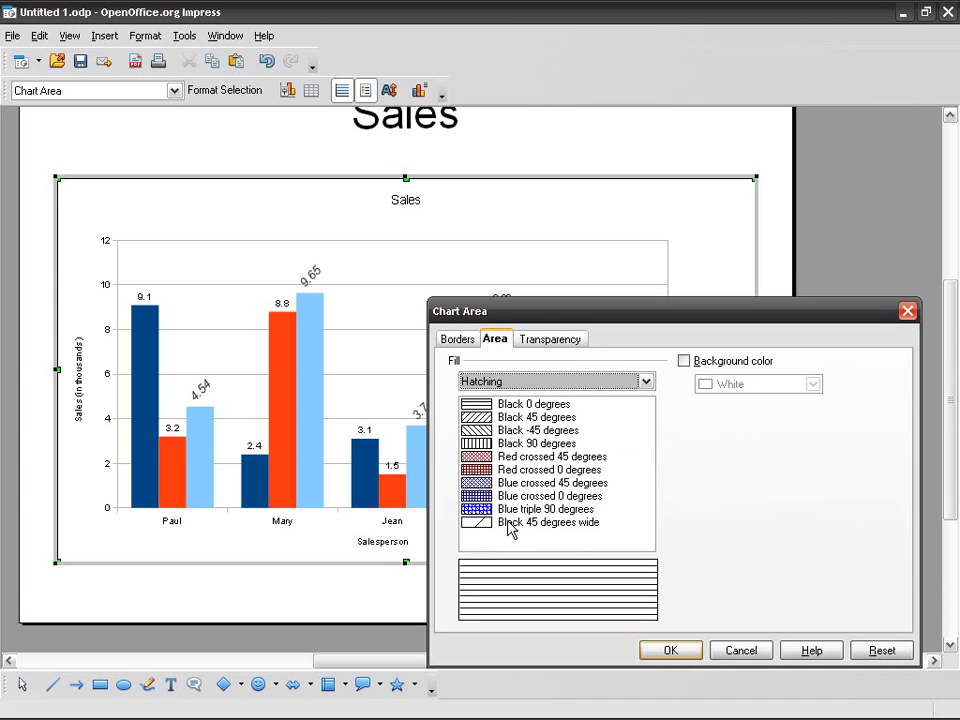
pyautogui.click(510, 382)
pyautogui.click(513, 451)
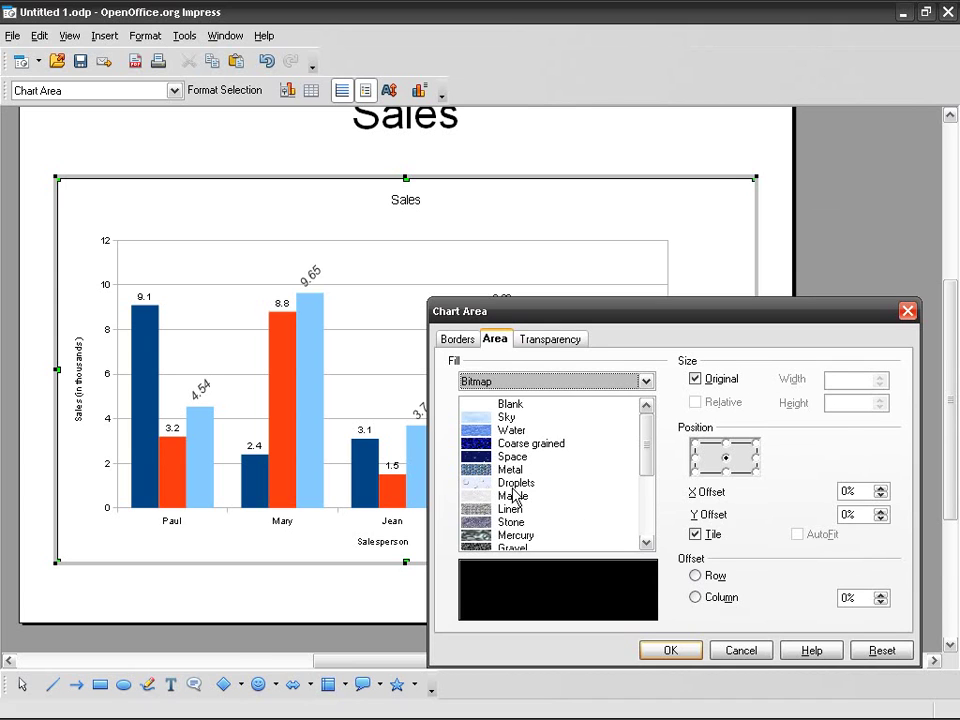
pyautogui.click(513, 497)
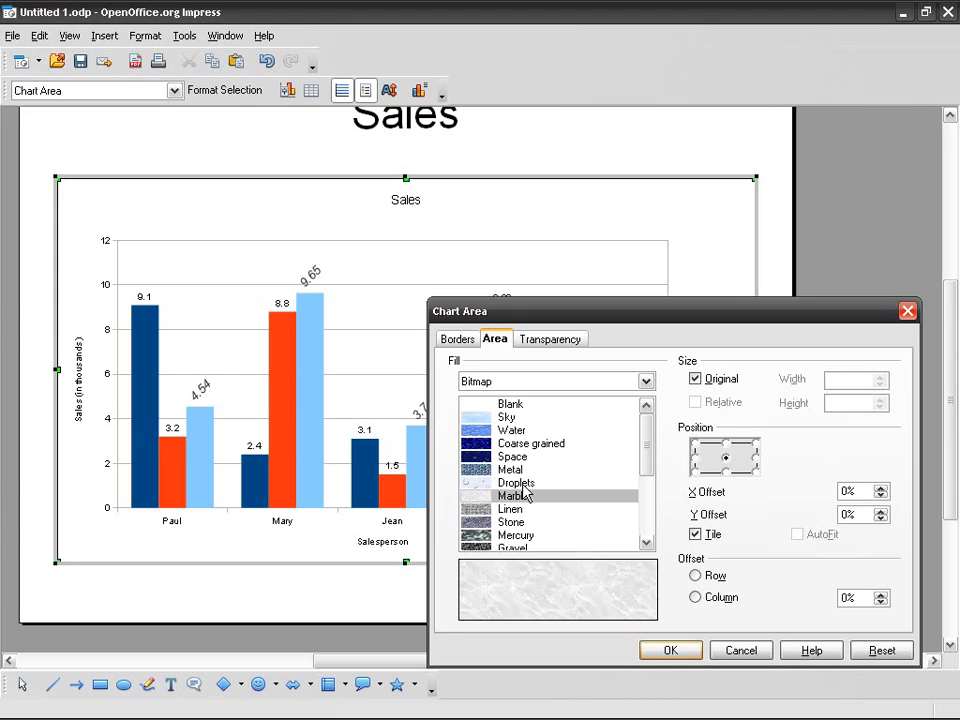
# Step: Give the chart area a thicker fine dotted border in Light red and apply the chart area formatting
pyautogui.click(461, 342)
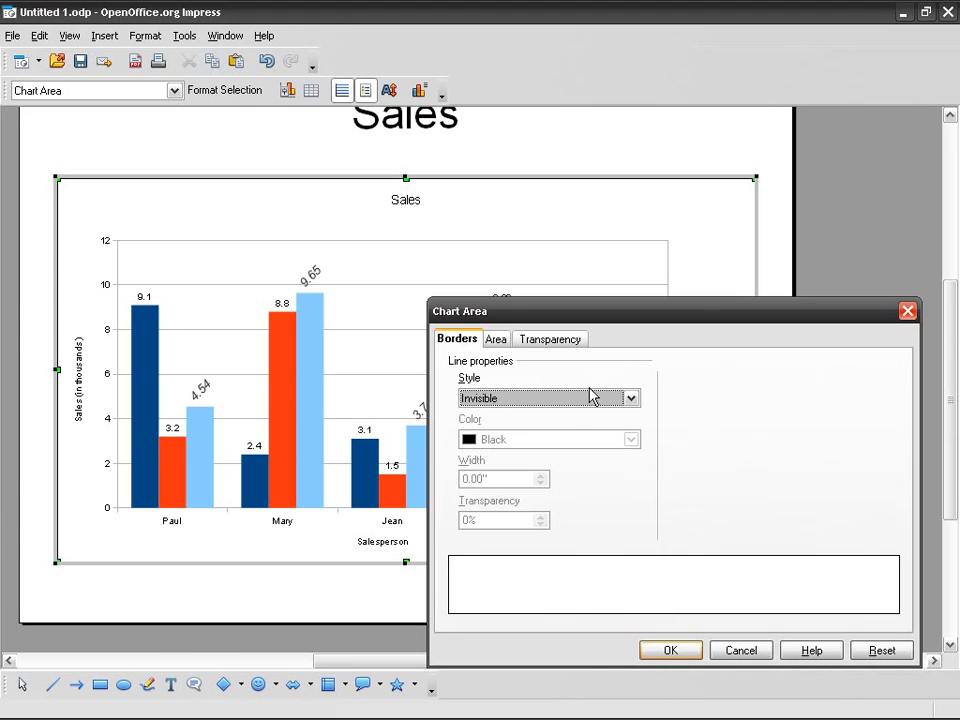
pyautogui.click(630, 398)
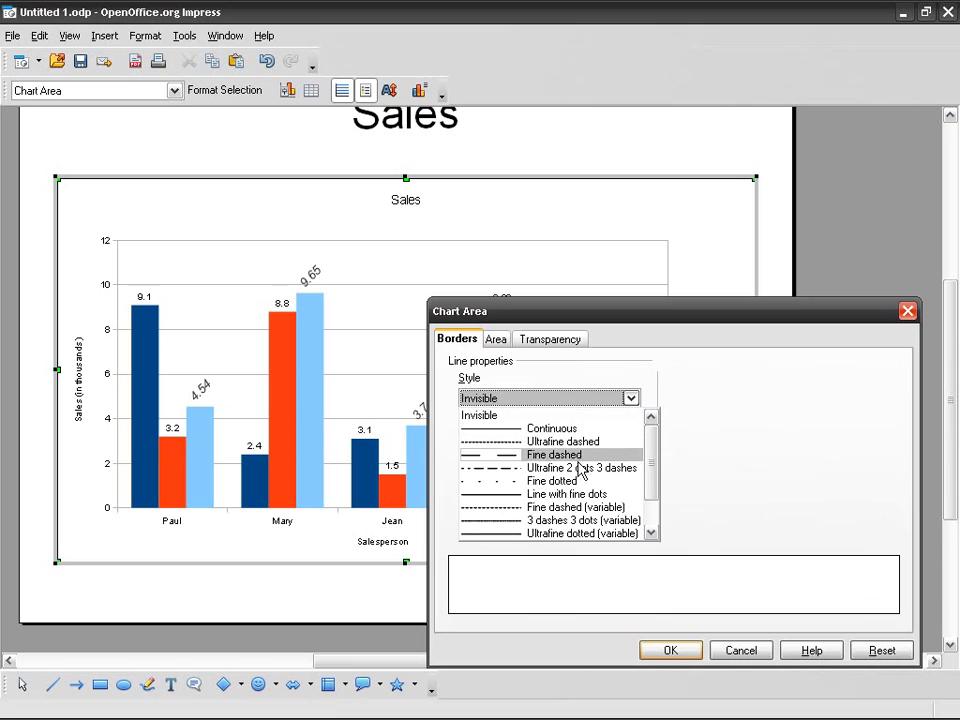
pyautogui.click(574, 481)
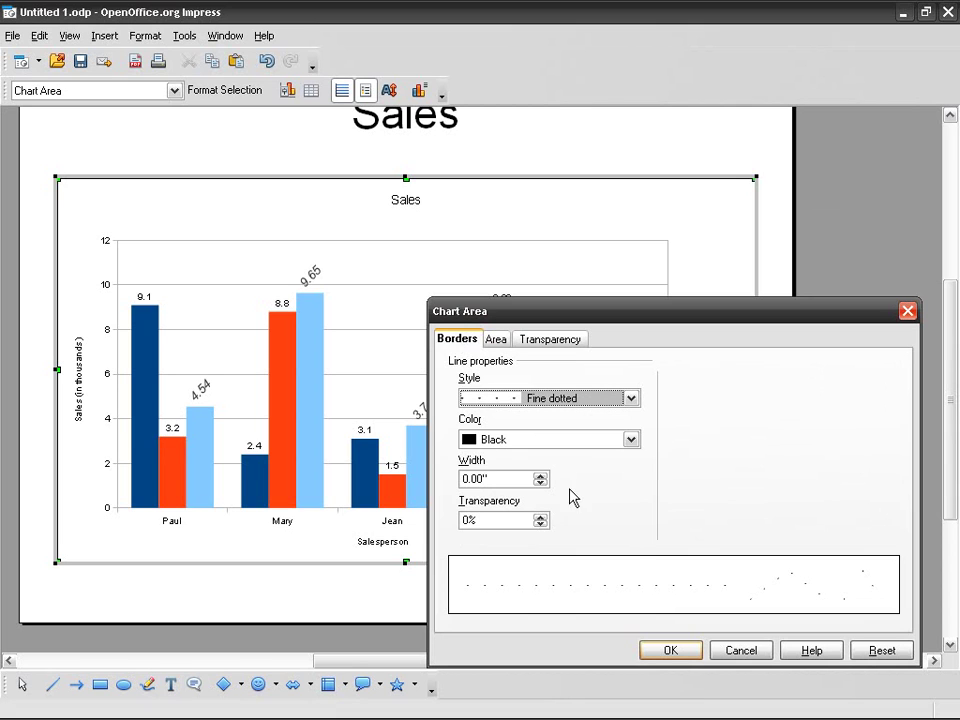
pyautogui.click(608, 441)
pyautogui.scroll(-3, 572, 515)
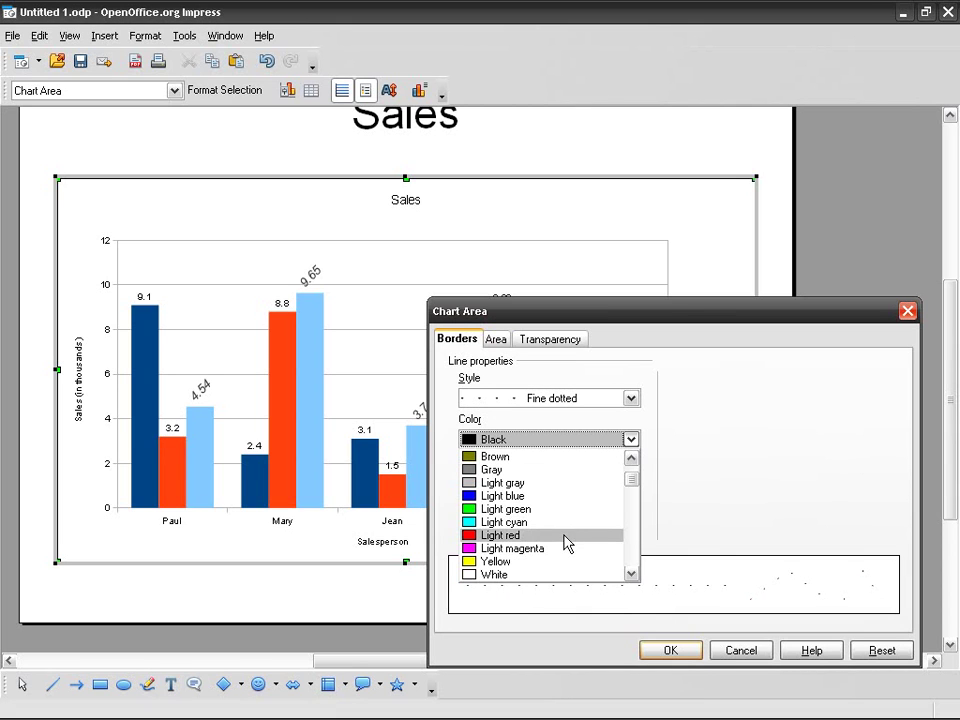
pyautogui.click(565, 537)
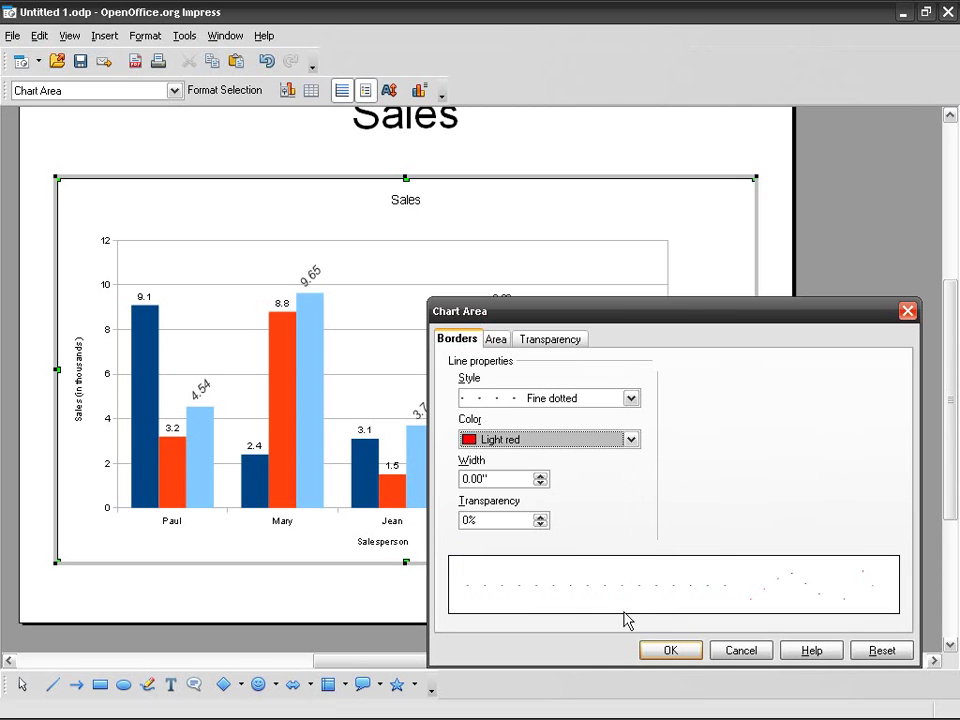
pyautogui.click(540, 478)
pyautogui.click(676, 655)
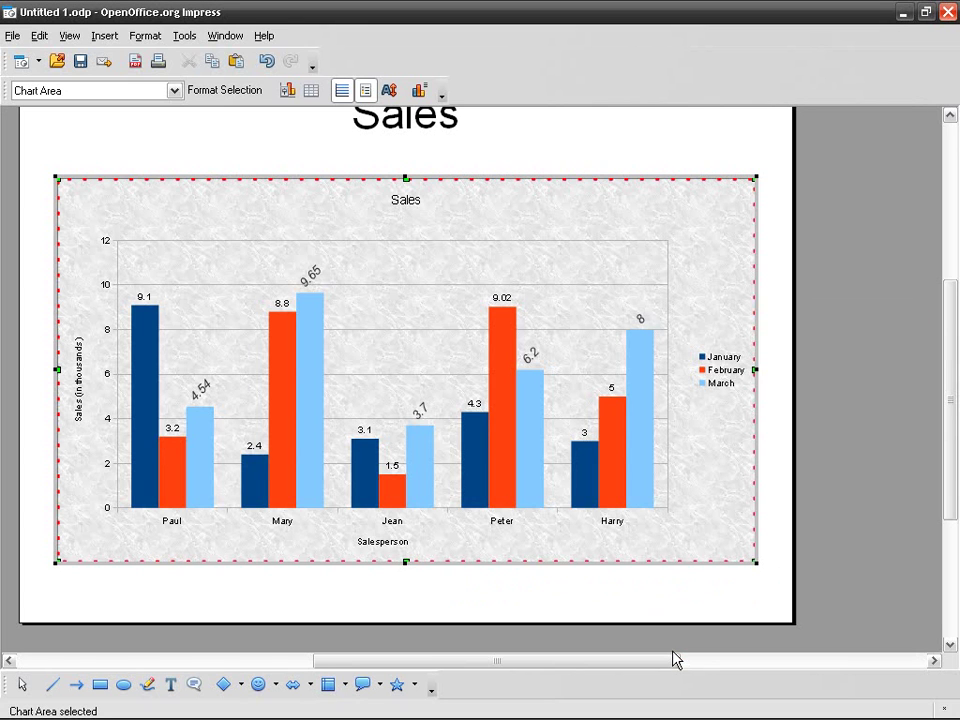
# Step: Set the chart wall's fill to the Droplets bitmap
pyautogui.moveTo(604, 509)
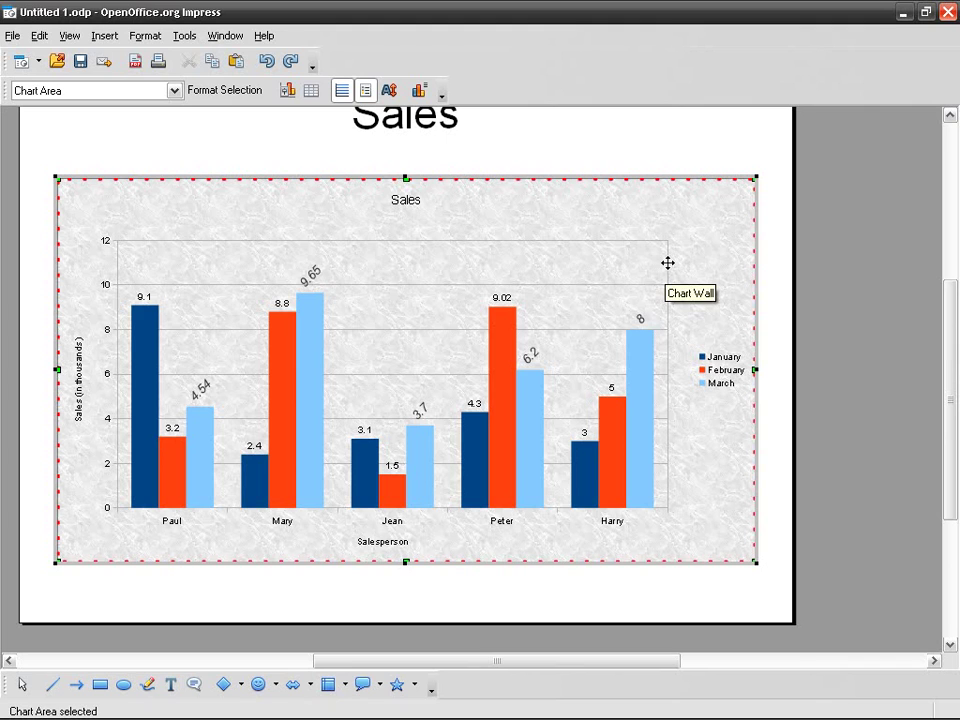
pyautogui.doubleClick(667, 263)
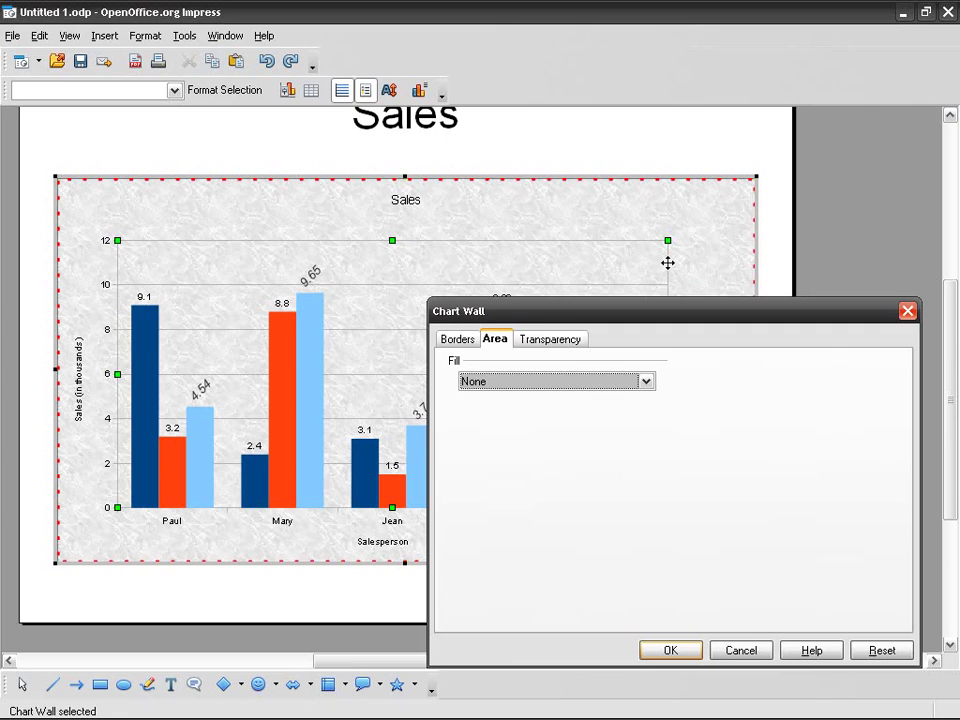
pyautogui.moveTo(514, 320); pyautogui.dragTo(569, 311)
pyautogui.click(596, 373)
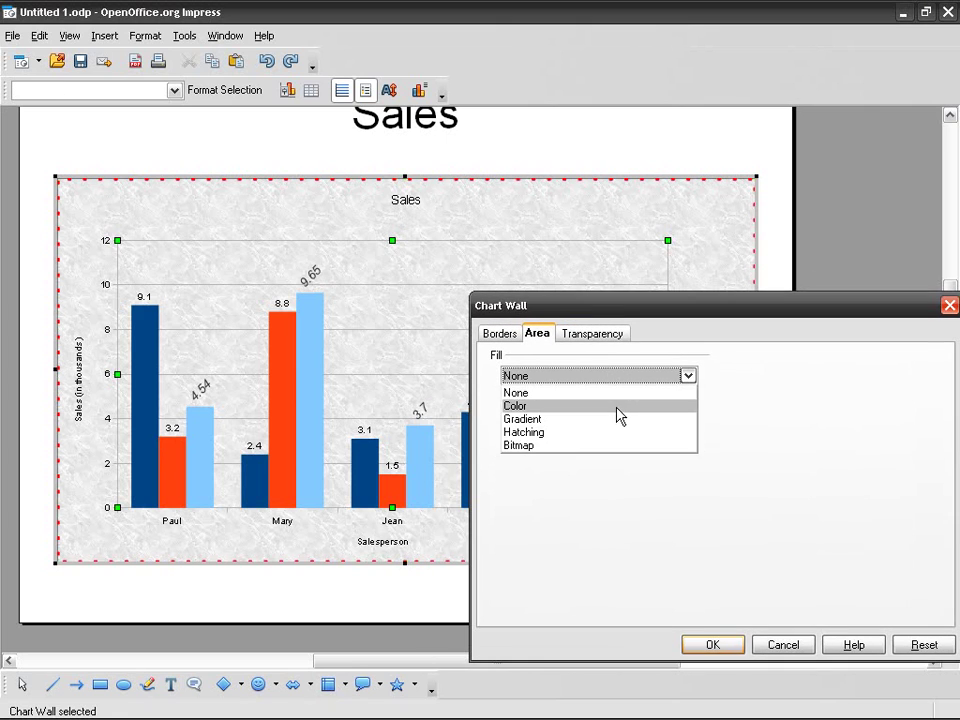
pyautogui.click(587, 450)
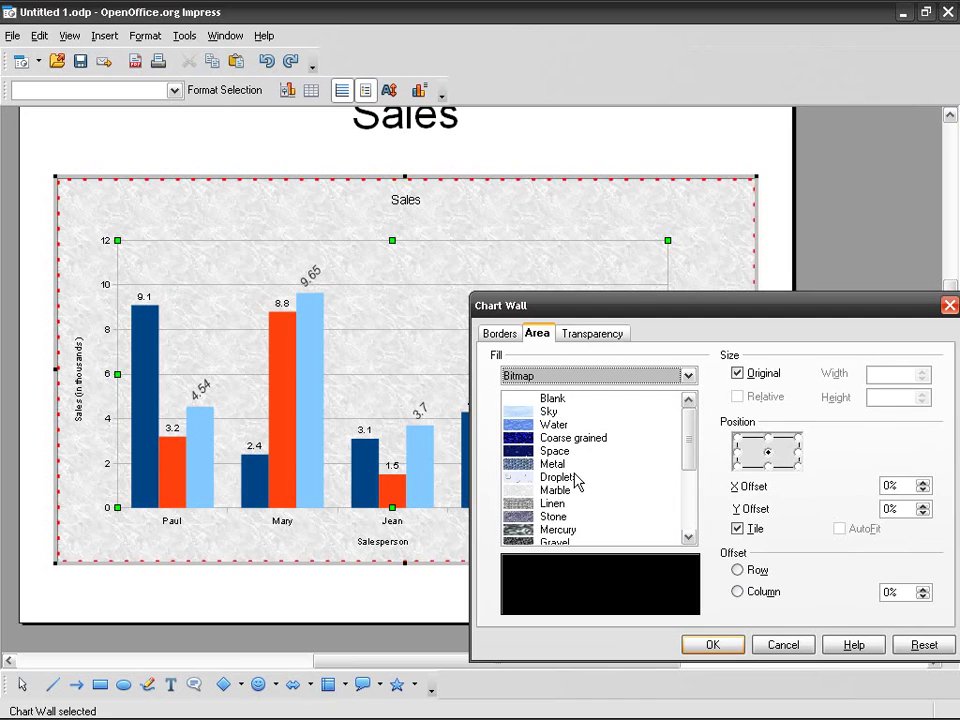
pyautogui.click(577, 479)
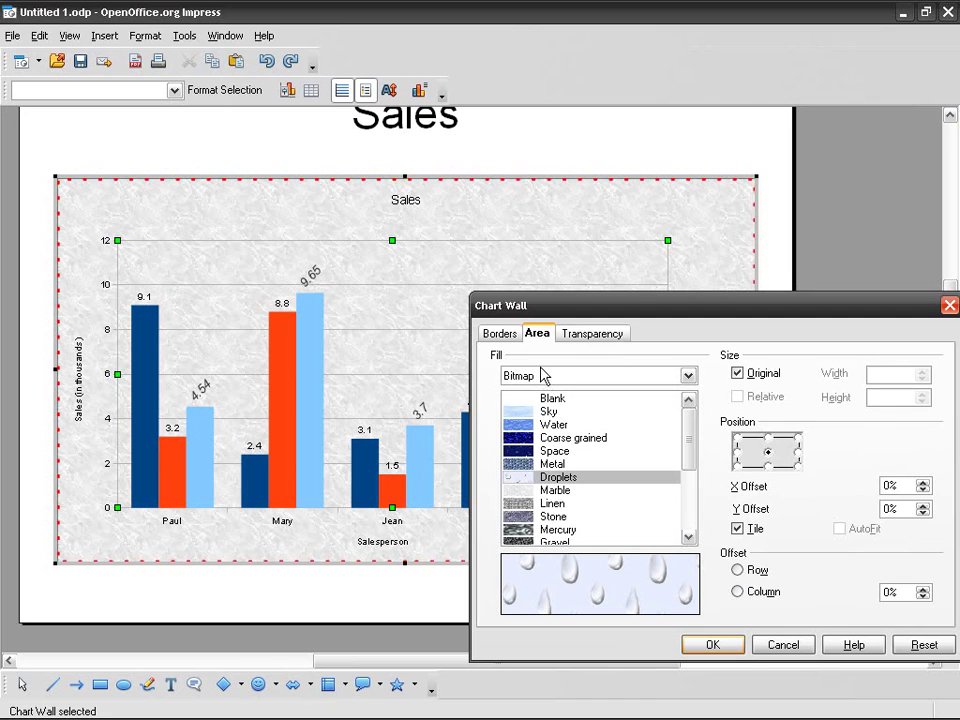
# Step: Apply a fine dotted Green 8 border 0.06" wide to the chart wall, and undo the chart wall formatting
pyautogui.click(499, 334)
pyautogui.click(670, 393)
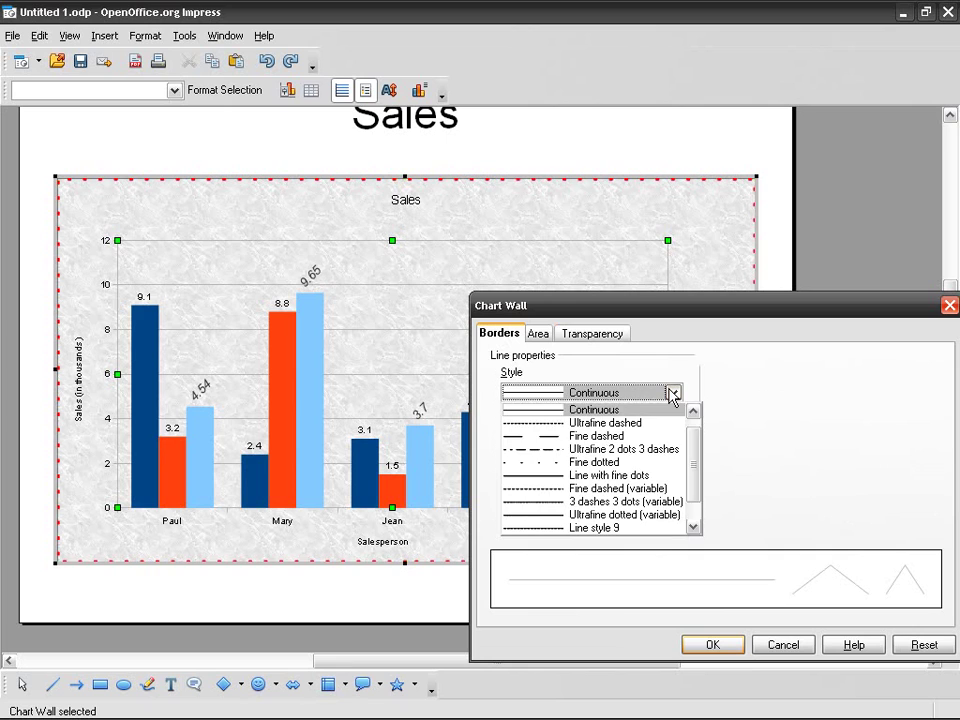
pyautogui.scroll(-2, 612, 456)
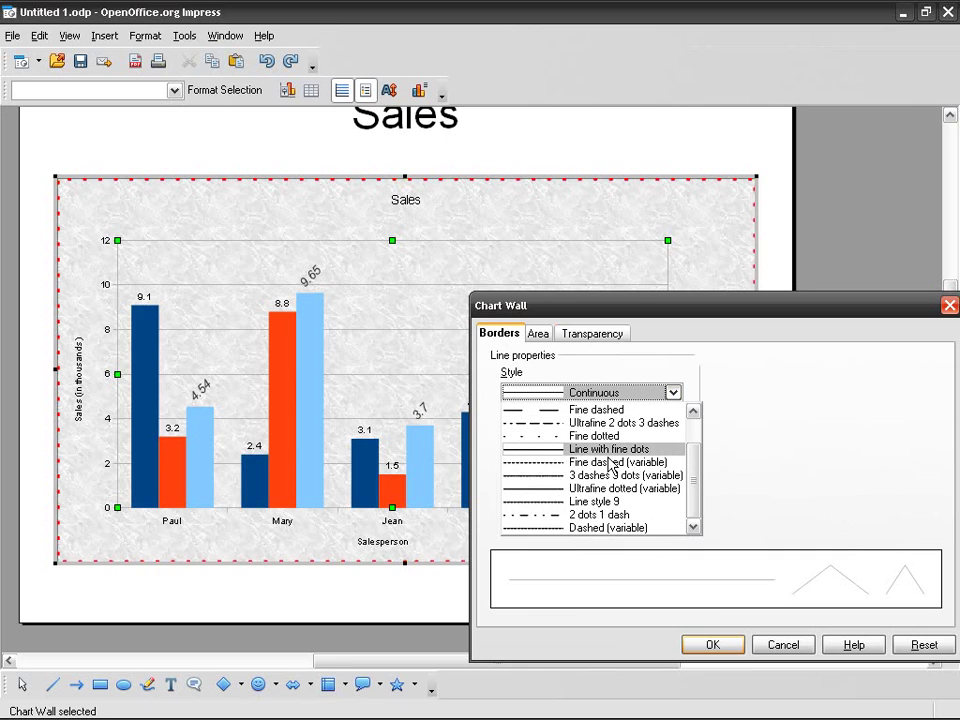
pyautogui.click(610, 436)
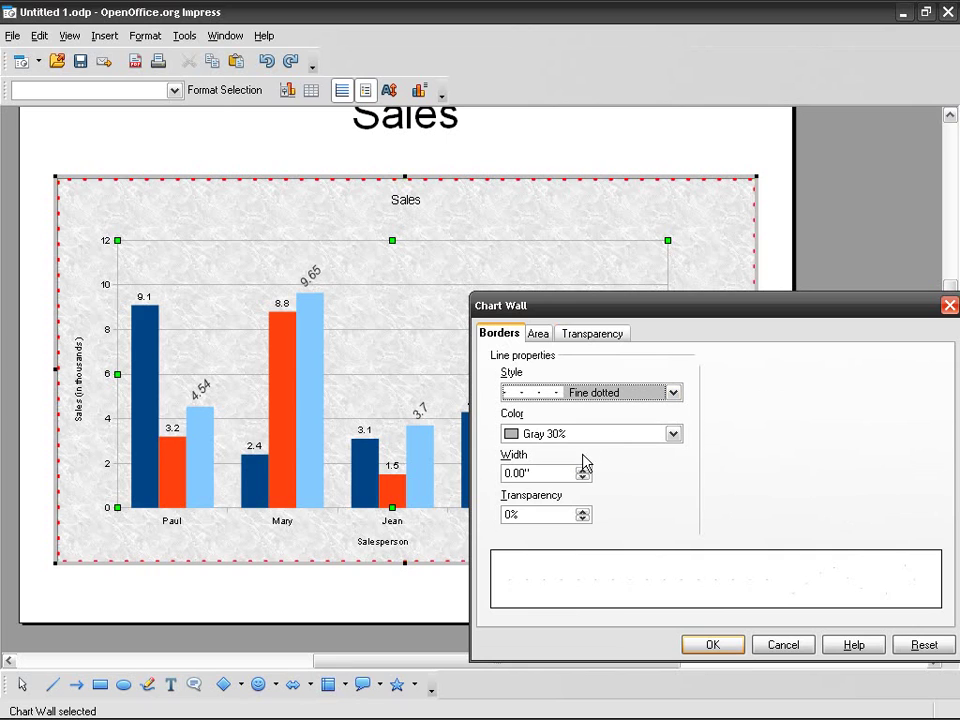
pyautogui.click(582, 469)
pyautogui.click(615, 436)
pyautogui.scroll(-8, 591, 497)
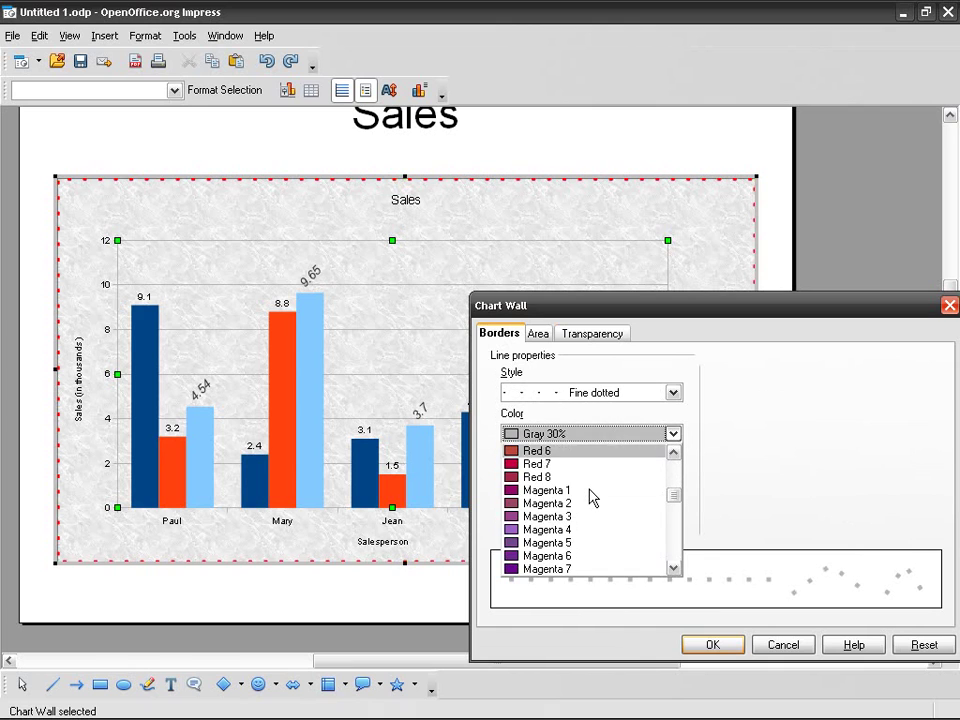
pyautogui.scroll(-1, 591, 497)
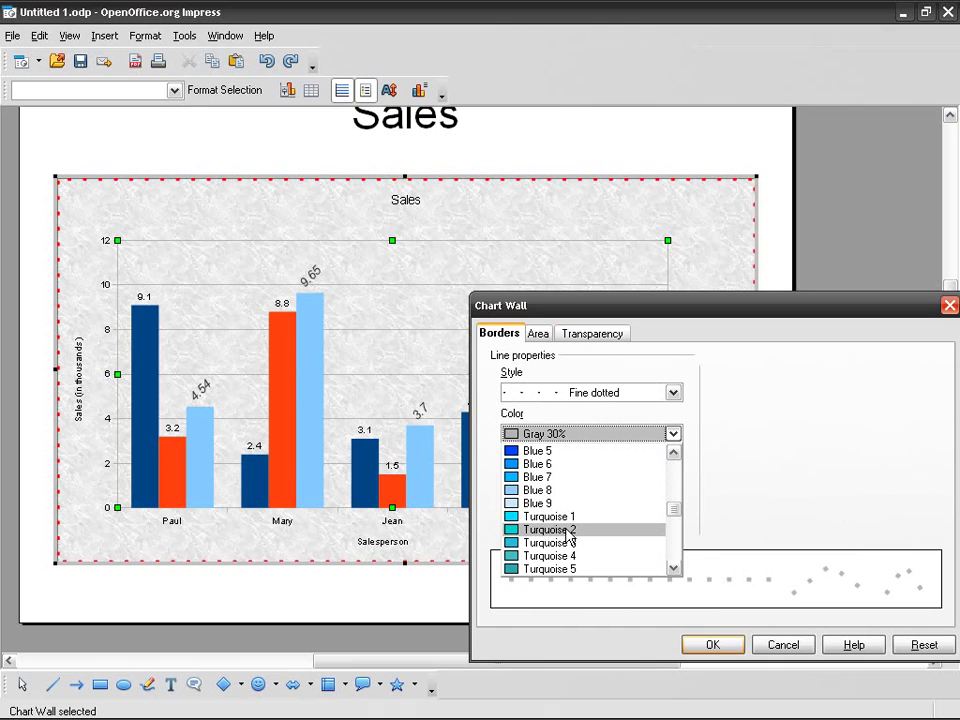
pyautogui.scroll(-3, 567, 535)
pyautogui.click(565, 507)
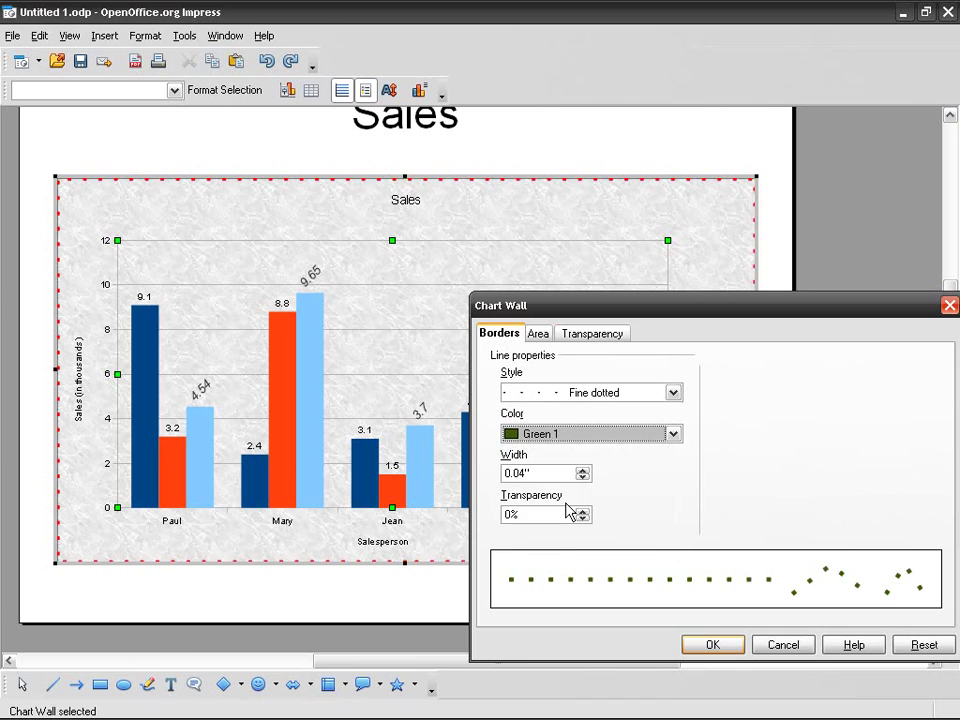
pyautogui.click(612, 446)
pyautogui.click(580, 543)
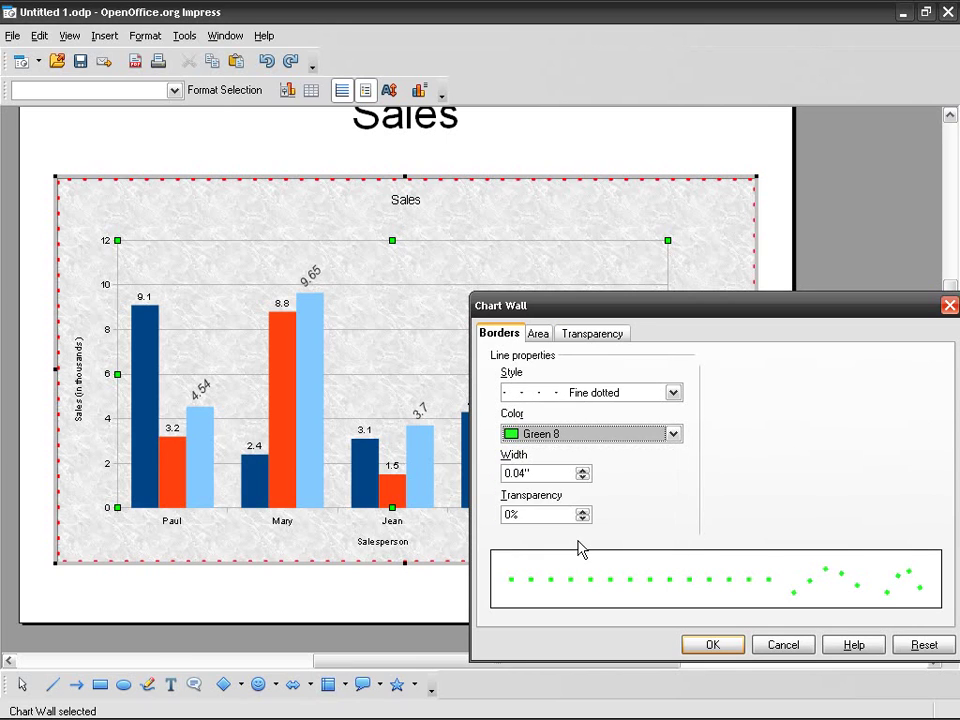
pyautogui.click(582, 469)
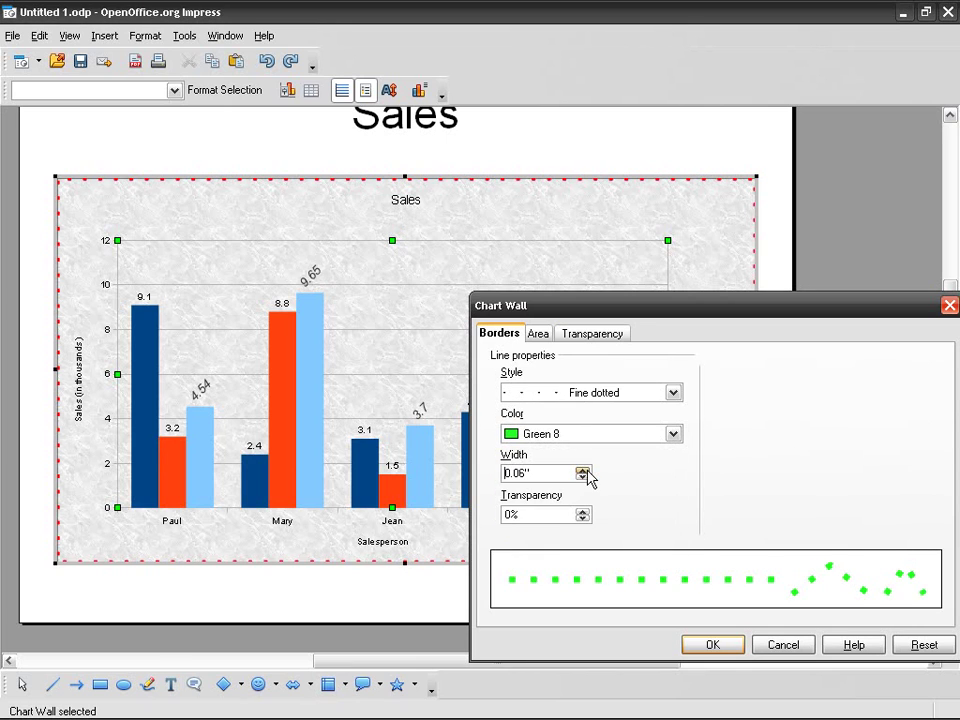
pyautogui.click(720, 648)
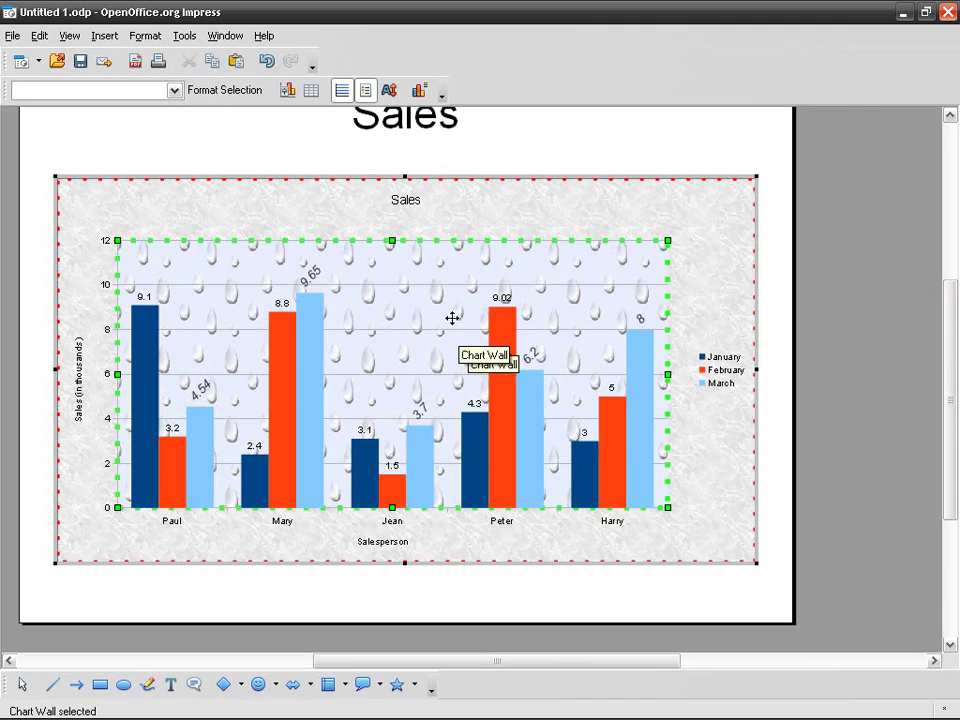
pyautogui.click(268, 63)
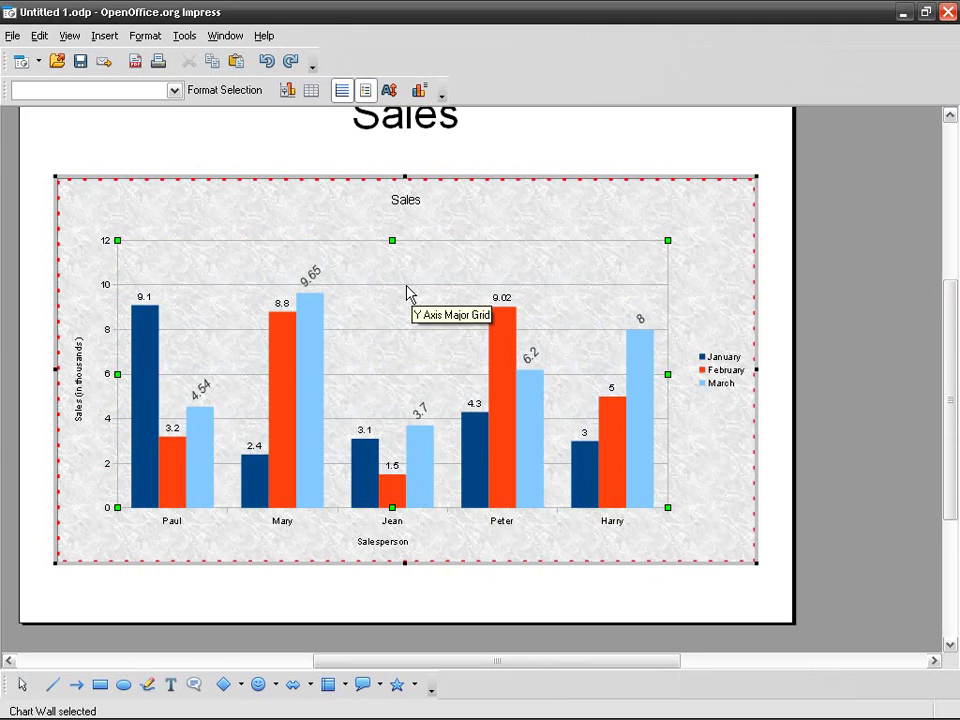
# Step: Format the Y axis major grid as fine dashed Light green lines 0.02" wide, and leave chart editing
pyautogui.doubleClick(407, 292)
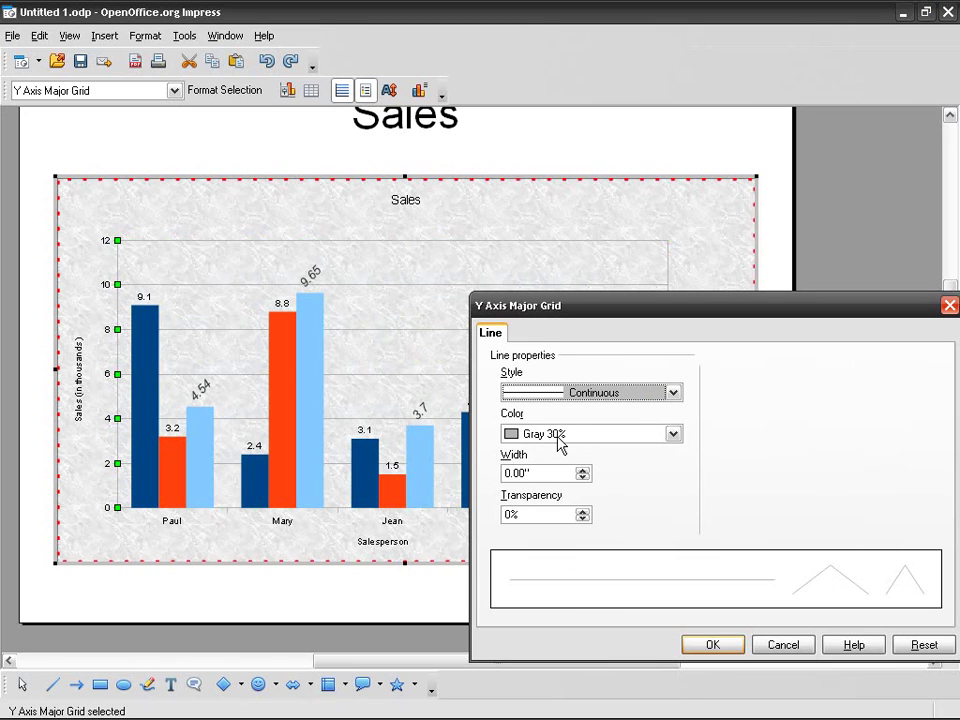
pyautogui.click(671, 393)
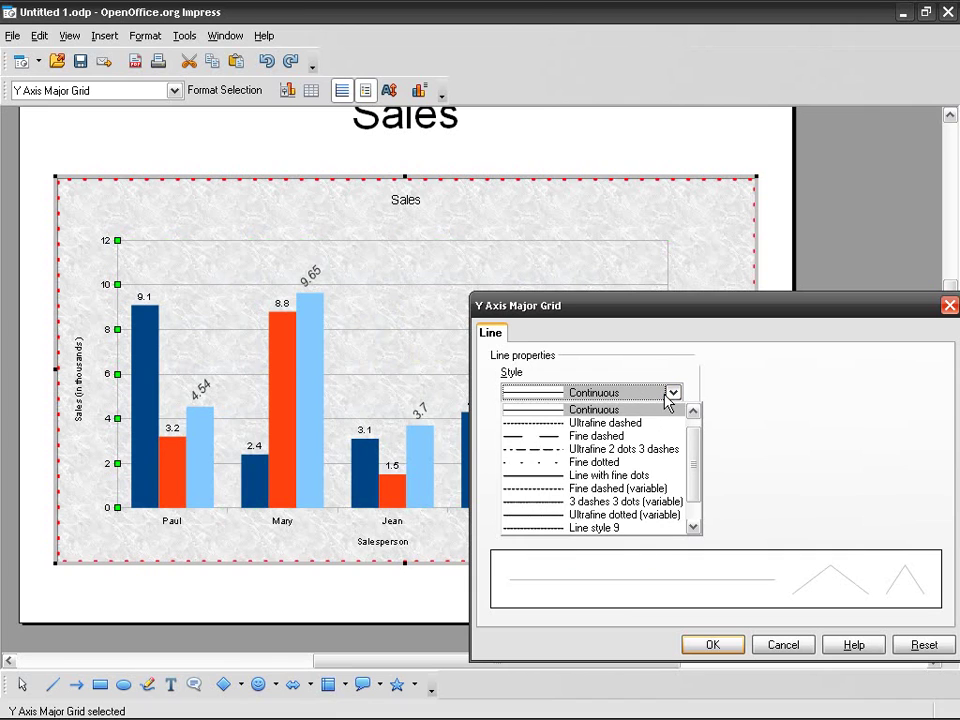
pyautogui.click(580, 436)
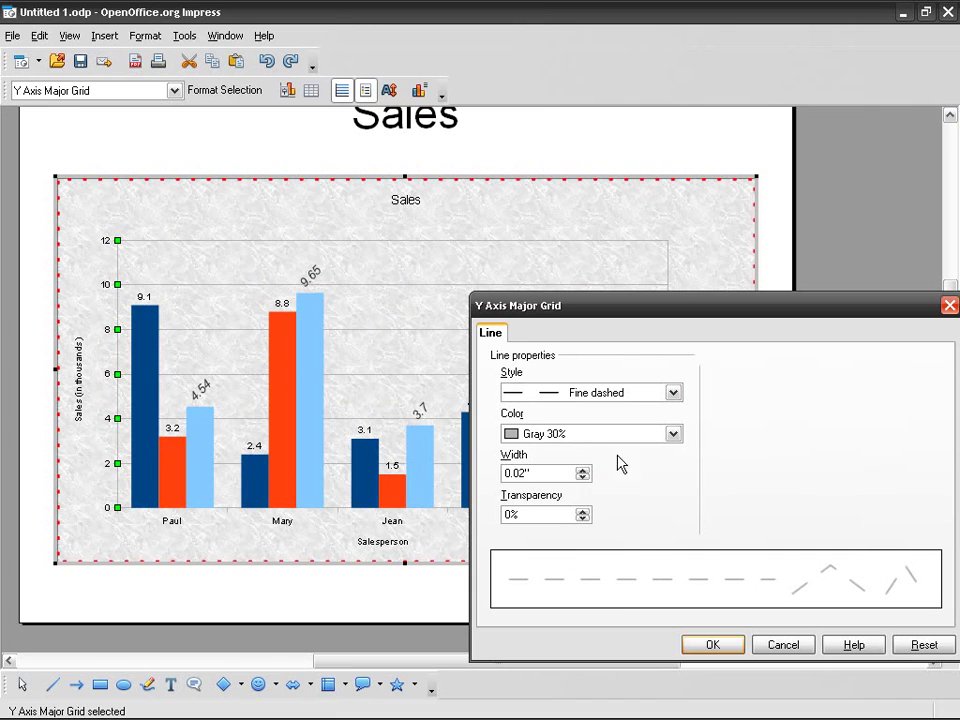
pyautogui.click(672, 434)
pyautogui.scroll(5, 609, 495)
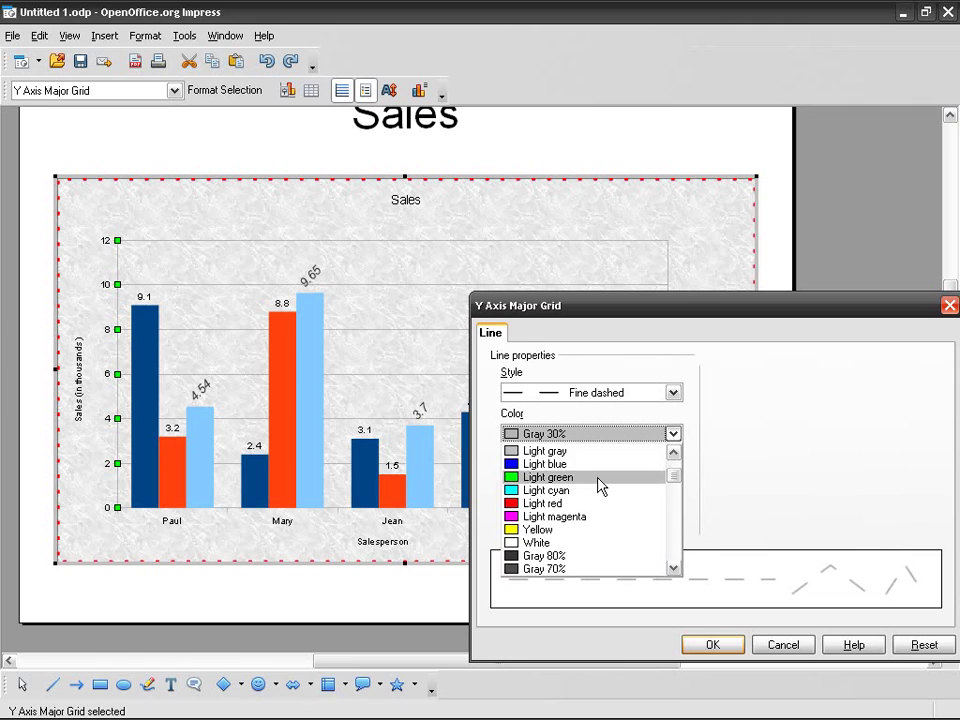
pyautogui.click(601, 485)
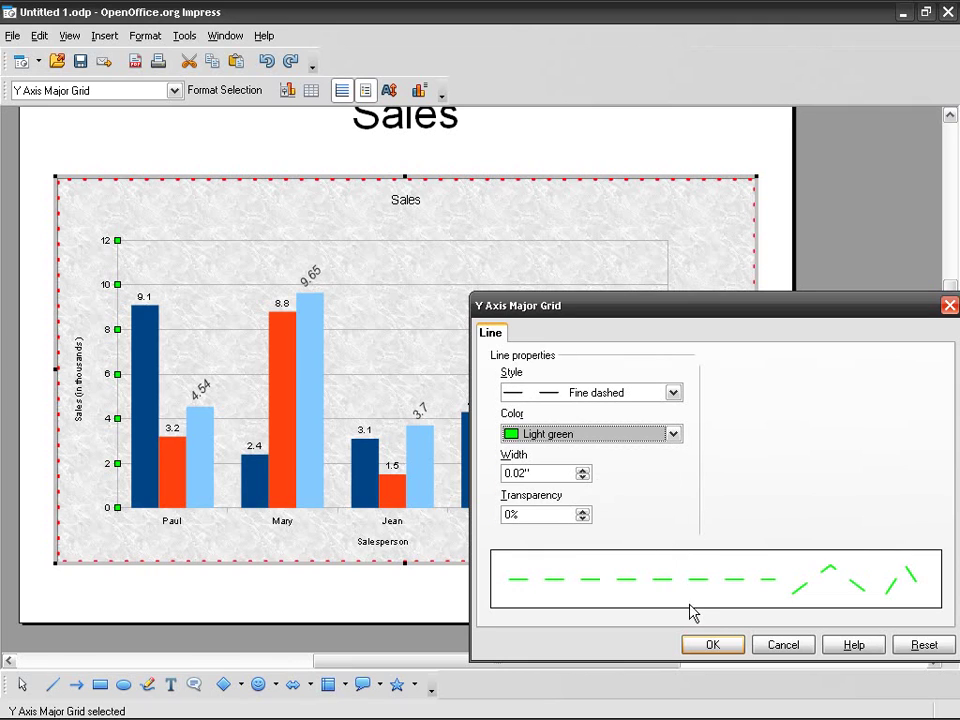
pyautogui.click(720, 648)
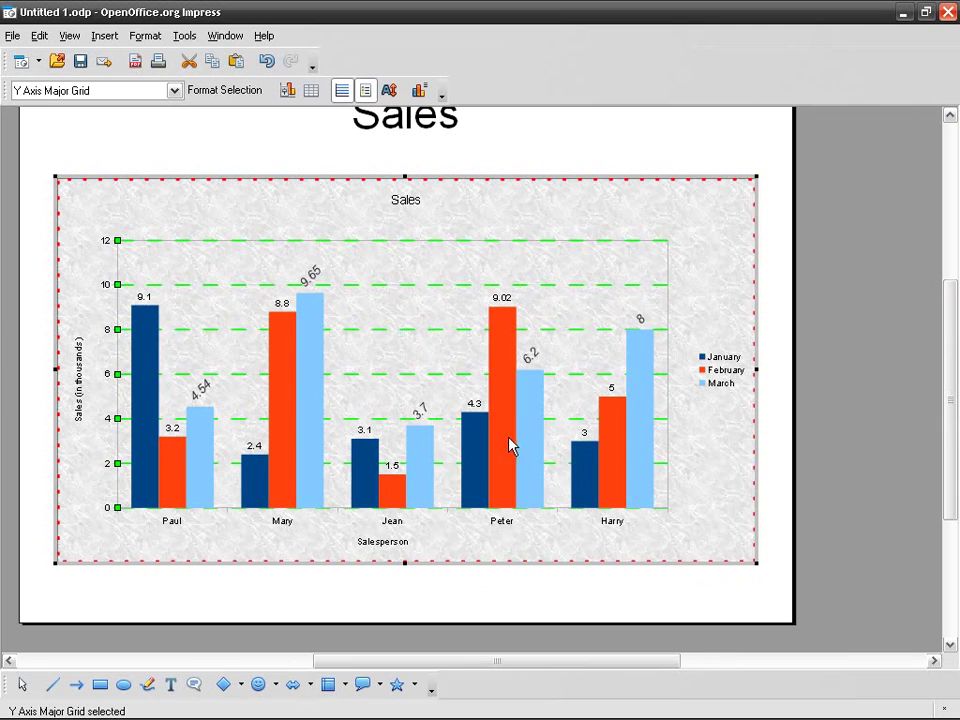
pyautogui.moveTo(502, 437)
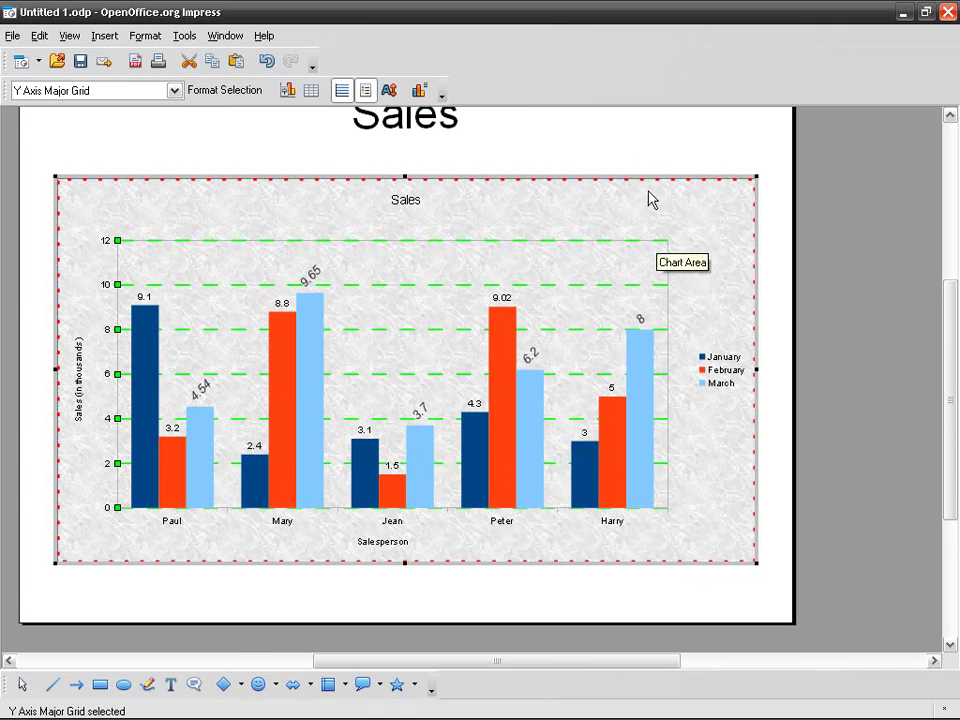
pyautogui.click(645, 153)
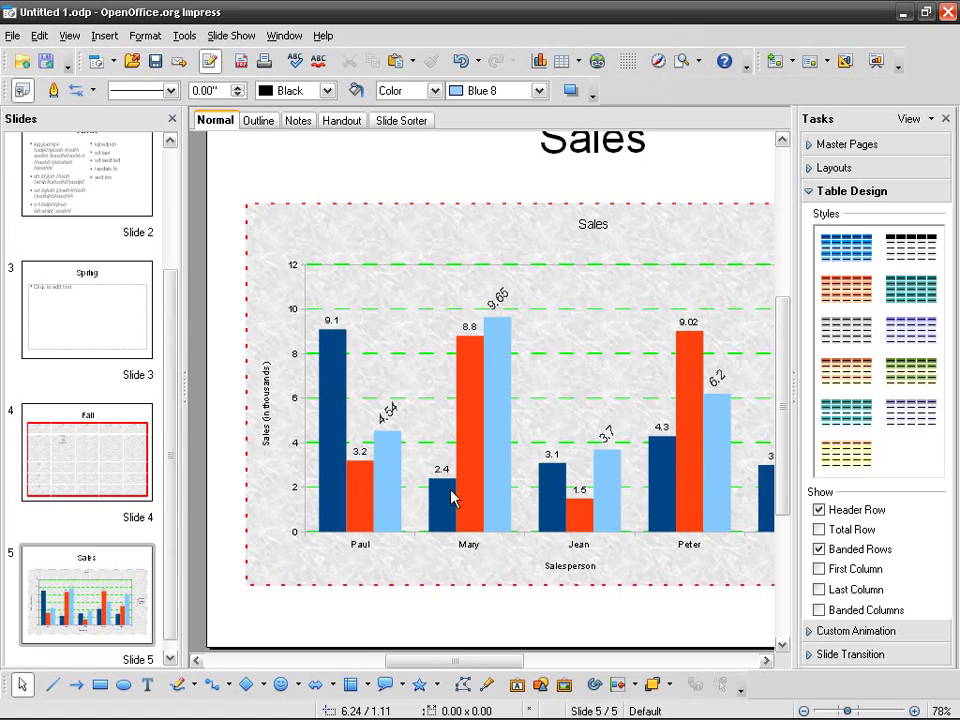
# Step: Reopen the Sales chart for editing and change its chart type to a Normal pie chart
pyautogui.moveTo(497, 656)
pyautogui.mouseDown()
pyautogui.moveTo(519, 671)
pyautogui.moveTo(502, 669)
pyautogui.mouseUp()
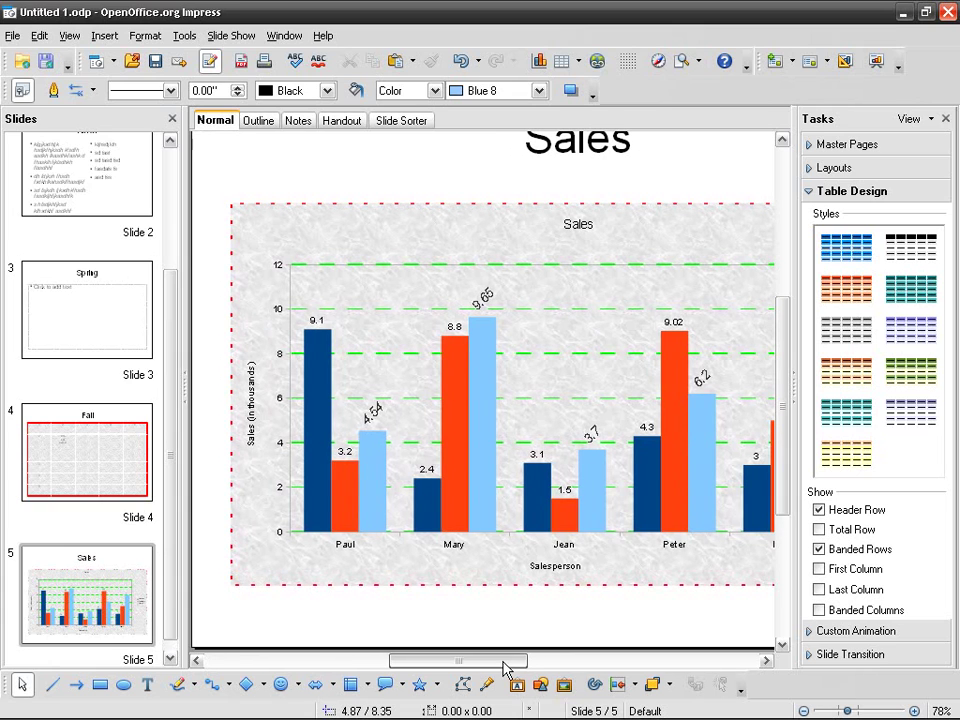
pyautogui.doubleClick(259, 263)
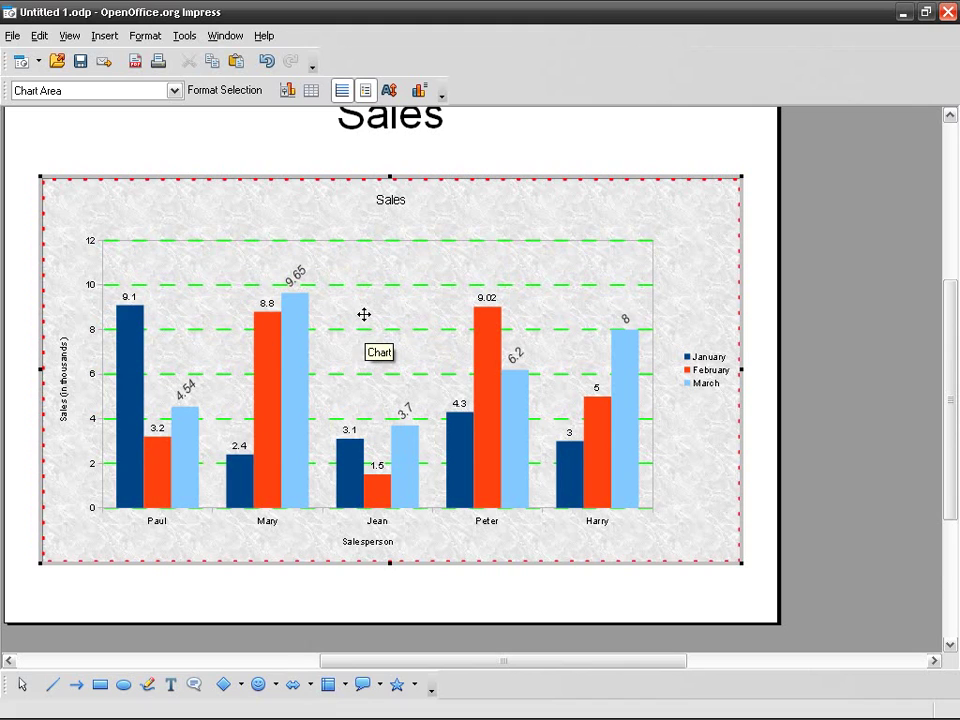
pyautogui.rightClick(700, 203)
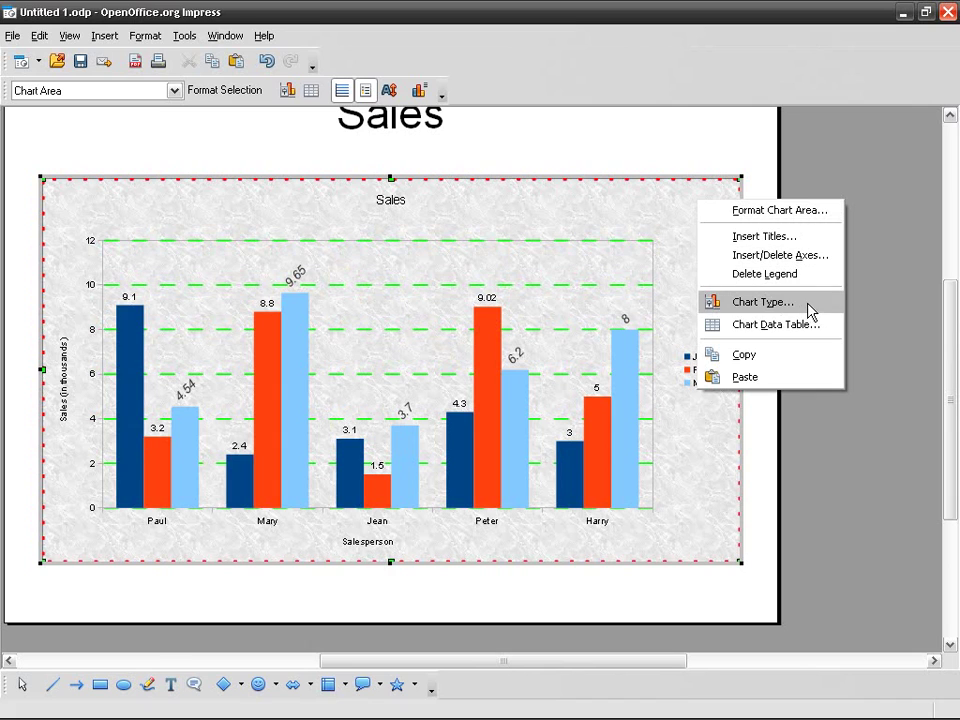
pyautogui.click(810, 313)
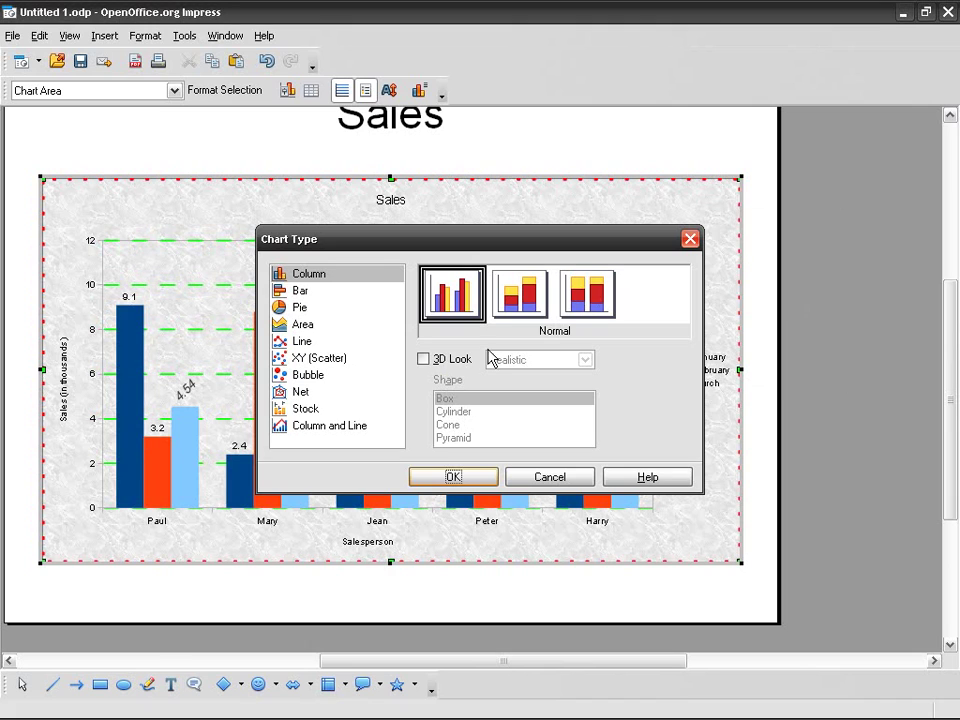
pyautogui.click(303, 311)
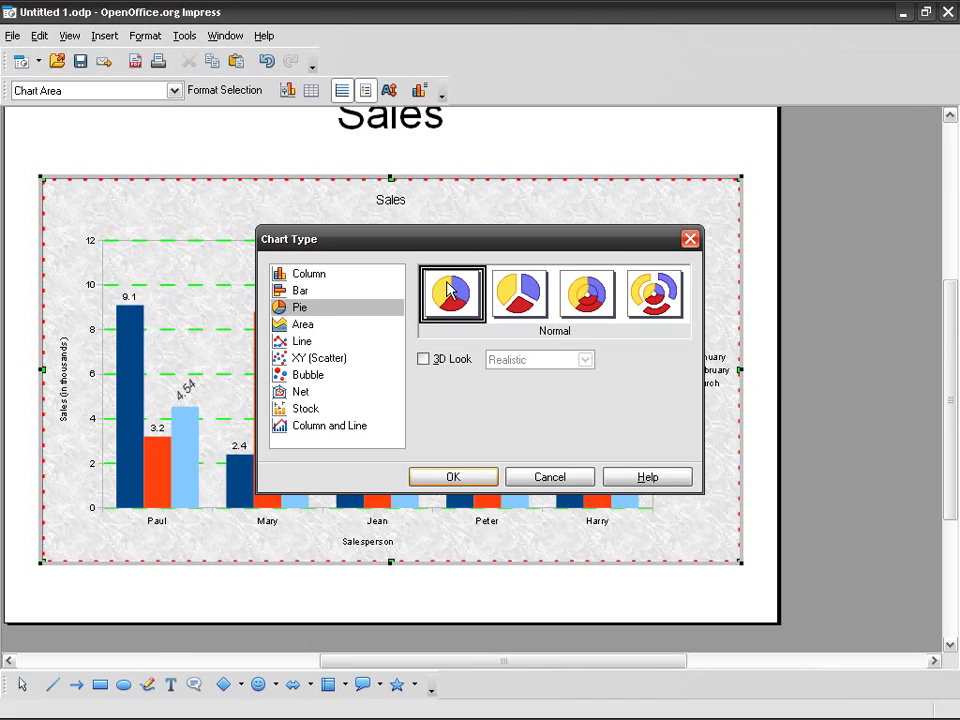
pyautogui.click(474, 478)
pyautogui.moveTo(449, 474)
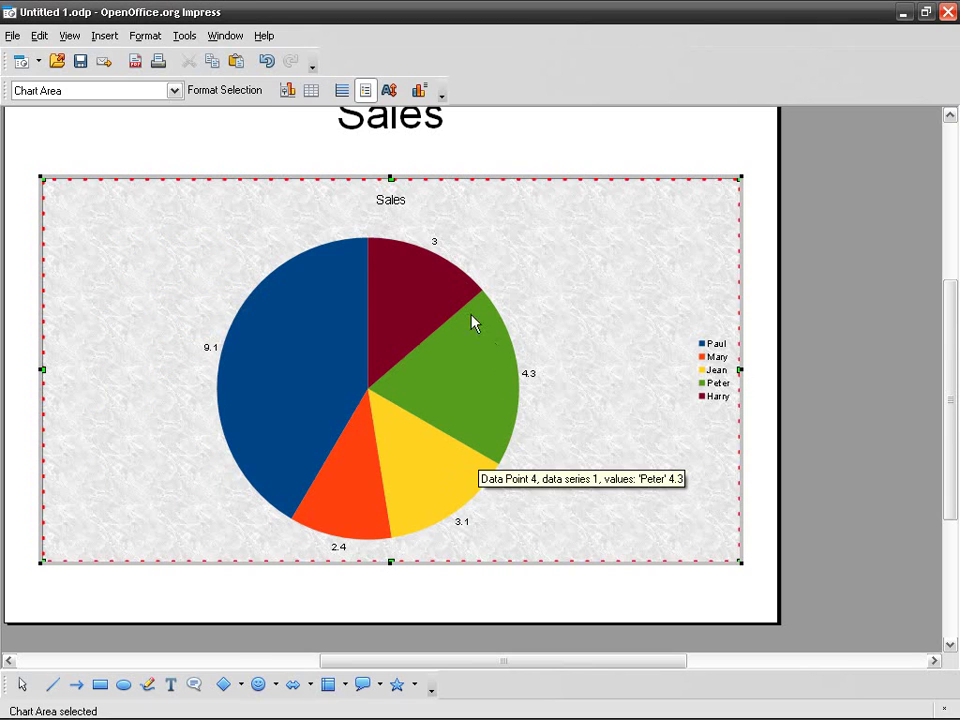
pyautogui.moveTo(296, 397)
pyautogui.moveTo(362, 512)
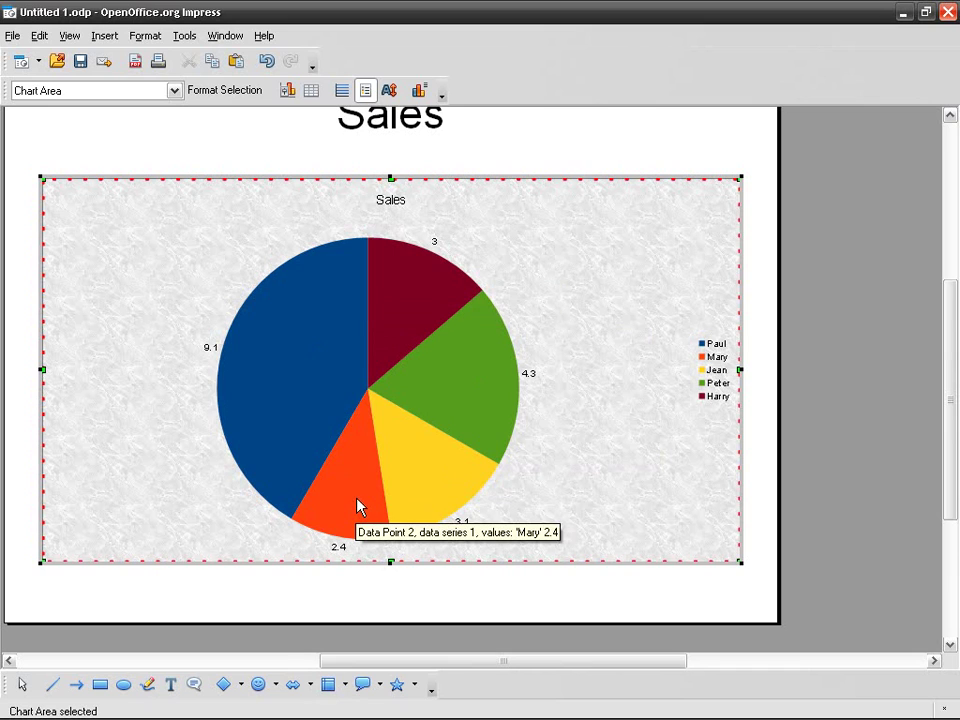
# Step: Examine the chart data table alongside the pie chart to compare the monthly values with the slices, and close the table
pyautogui.rightClick(619, 262)
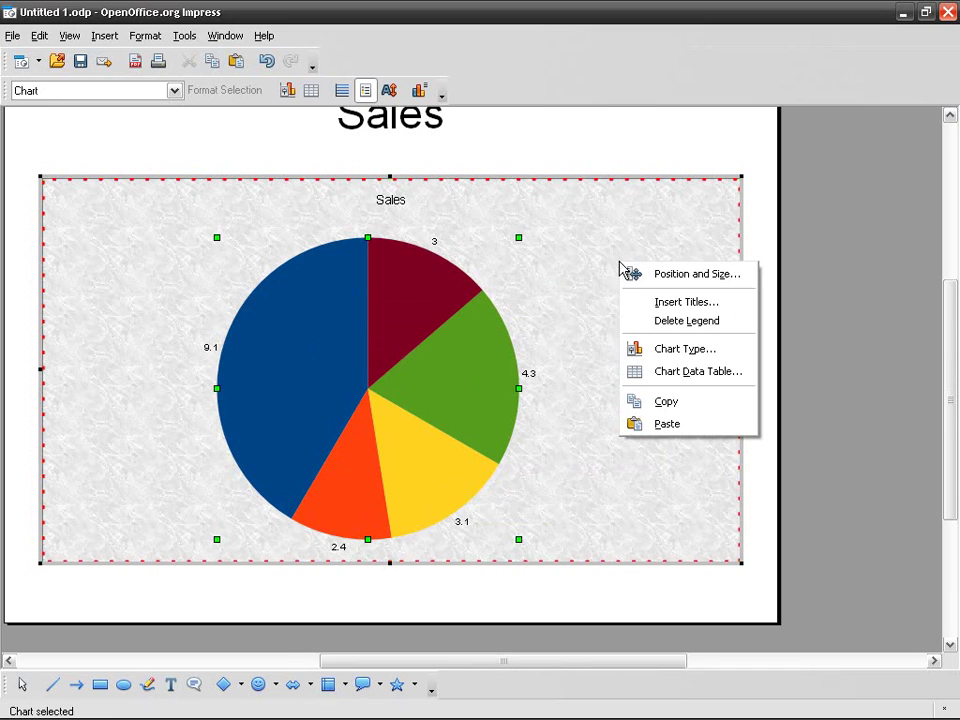
pyautogui.click(716, 373)
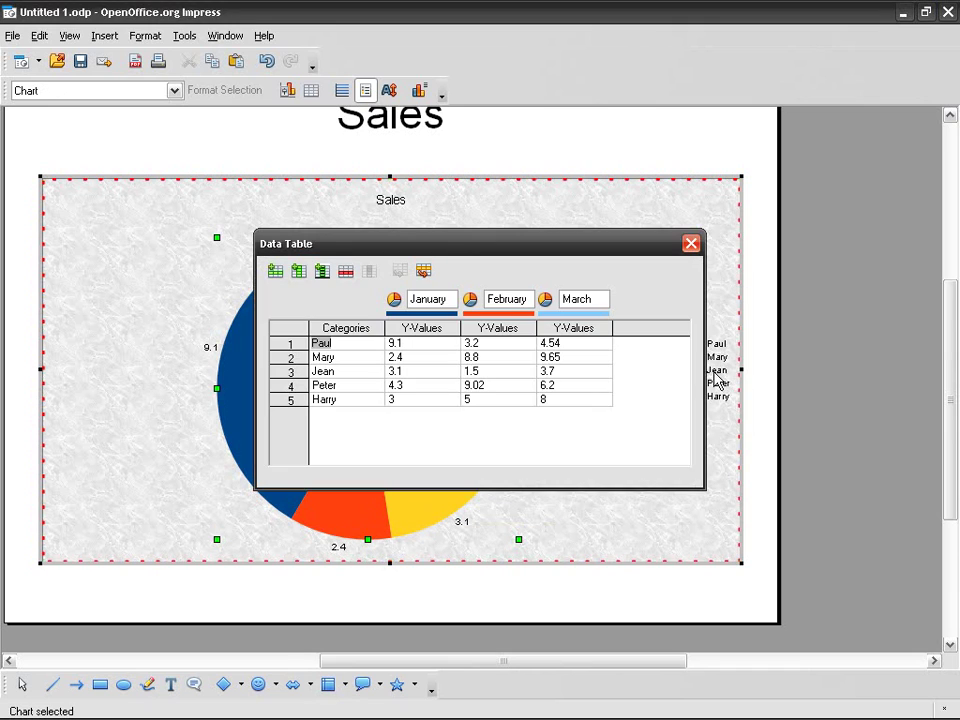
pyautogui.moveTo(560, 245); pyautogui.dragTo(744, 257)
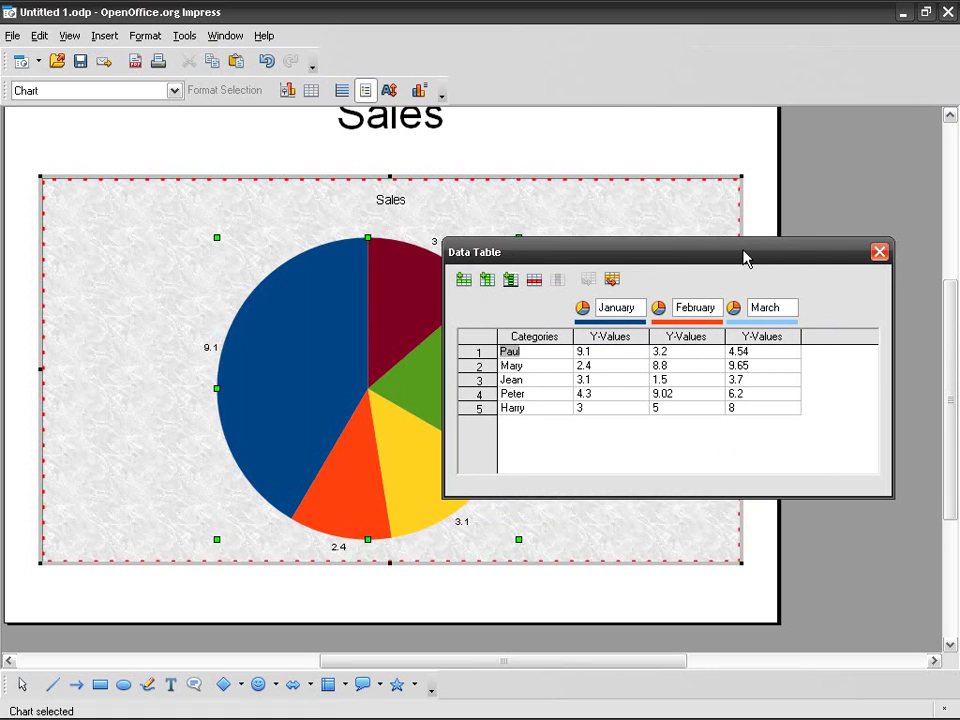
pyautogui.click(879, 253)
pyautogui.rightClick(642, 246)
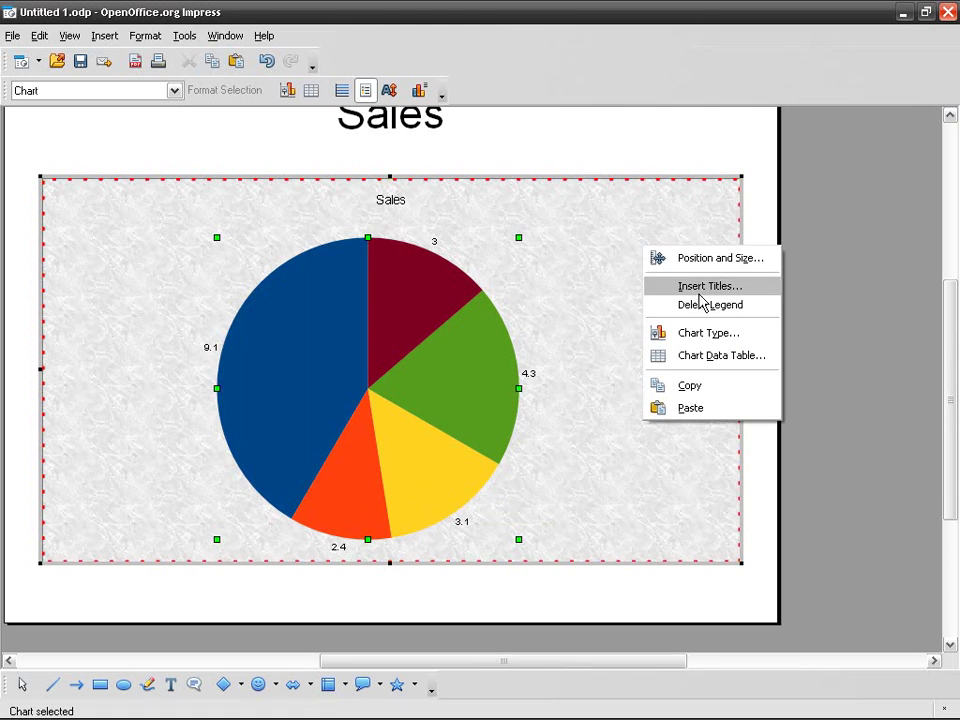
pyautogui.click(709, 358)
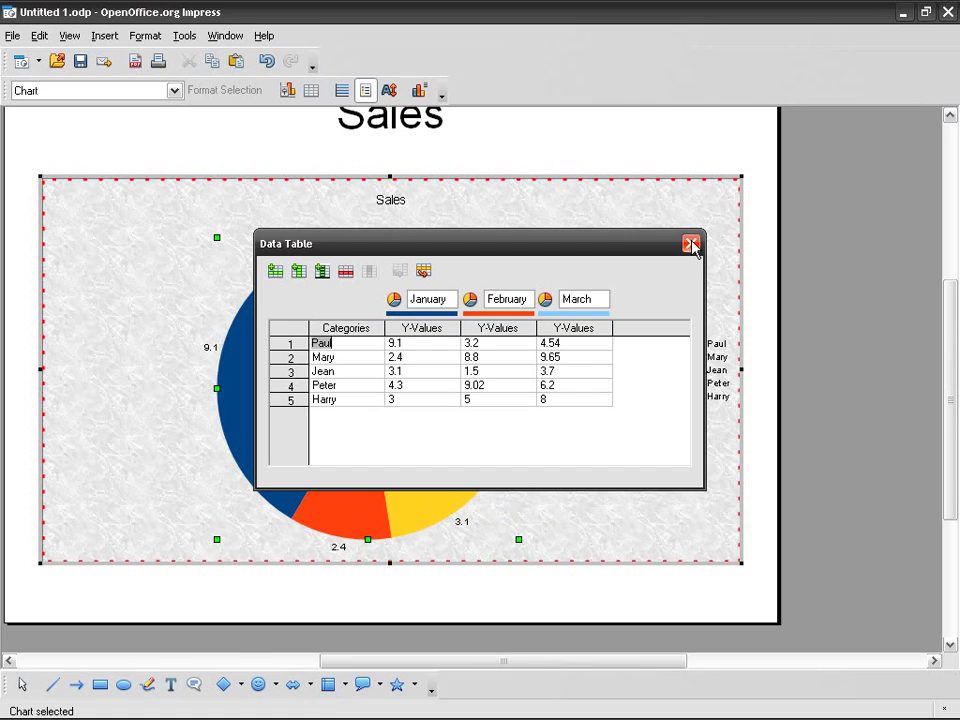
pyautogui.moveTo(628, 248); pyautogui.dragTo(814, 360)
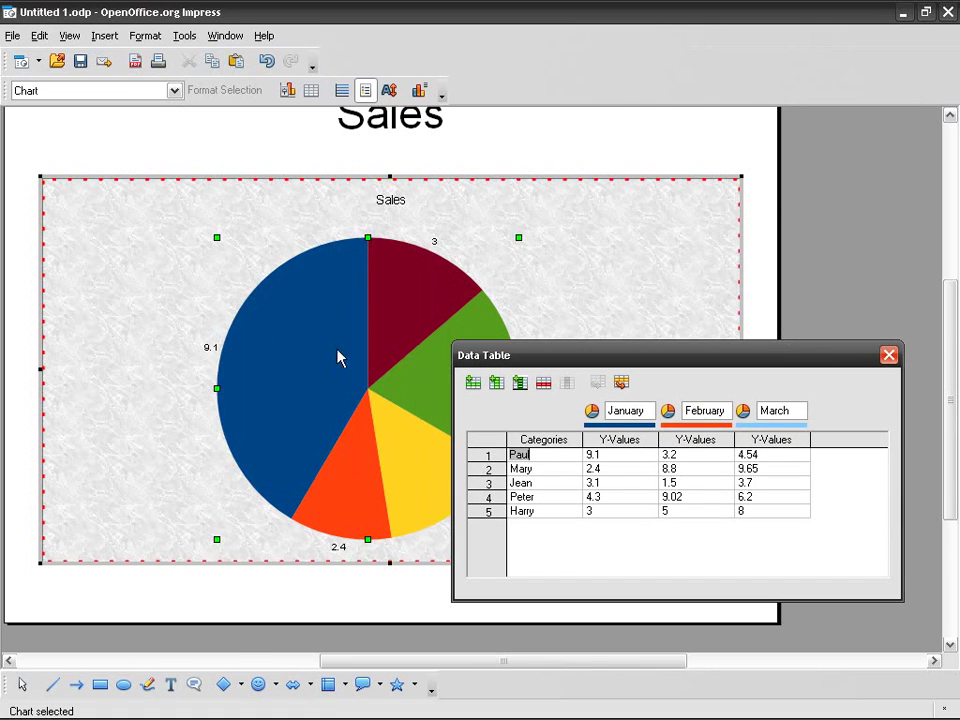
pyautogui.moveTo(538, 358); pyautogui.dragTo(588, 297)
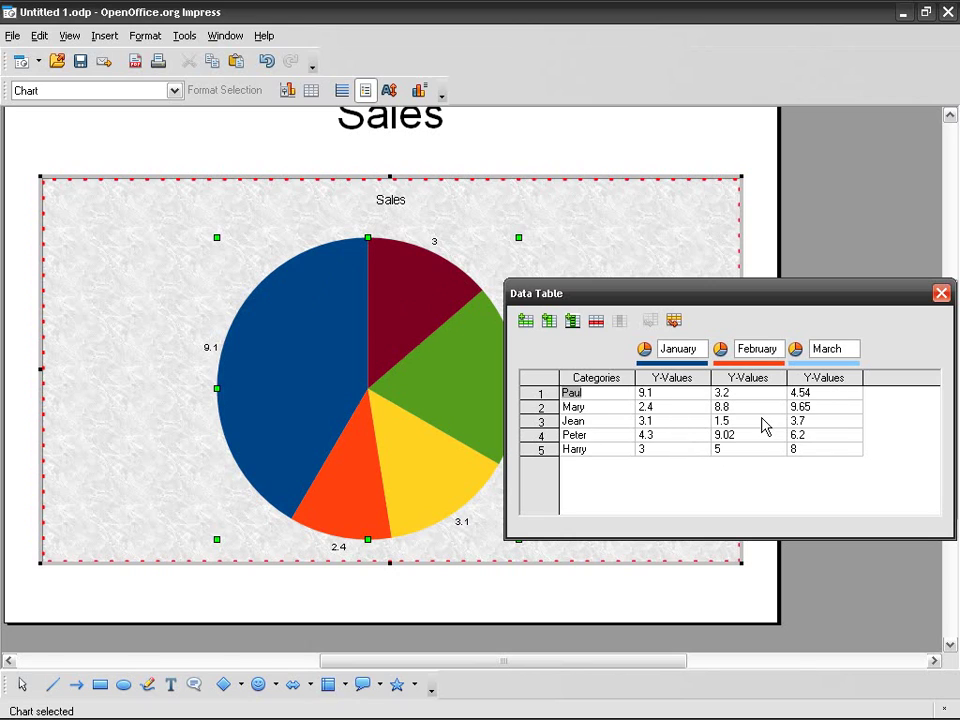
pyautogui.click(941, 293)
# Step: Change the Sales chart's type from pie to a Normal bar chart
pyautogui.rightClick(665, 263)
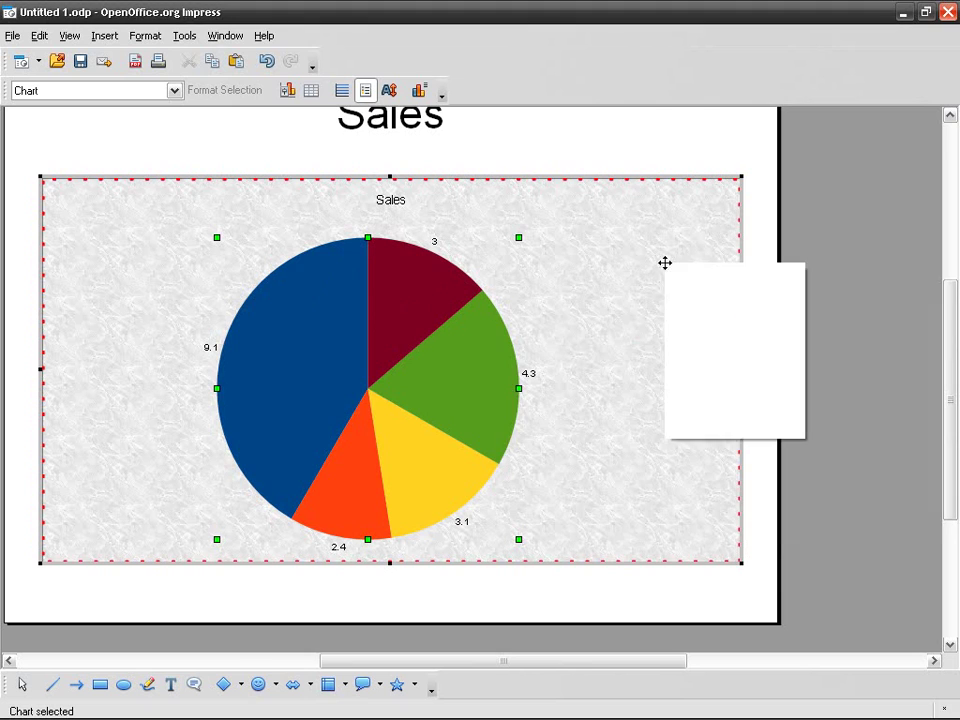
pyautogui.click(745, 353)
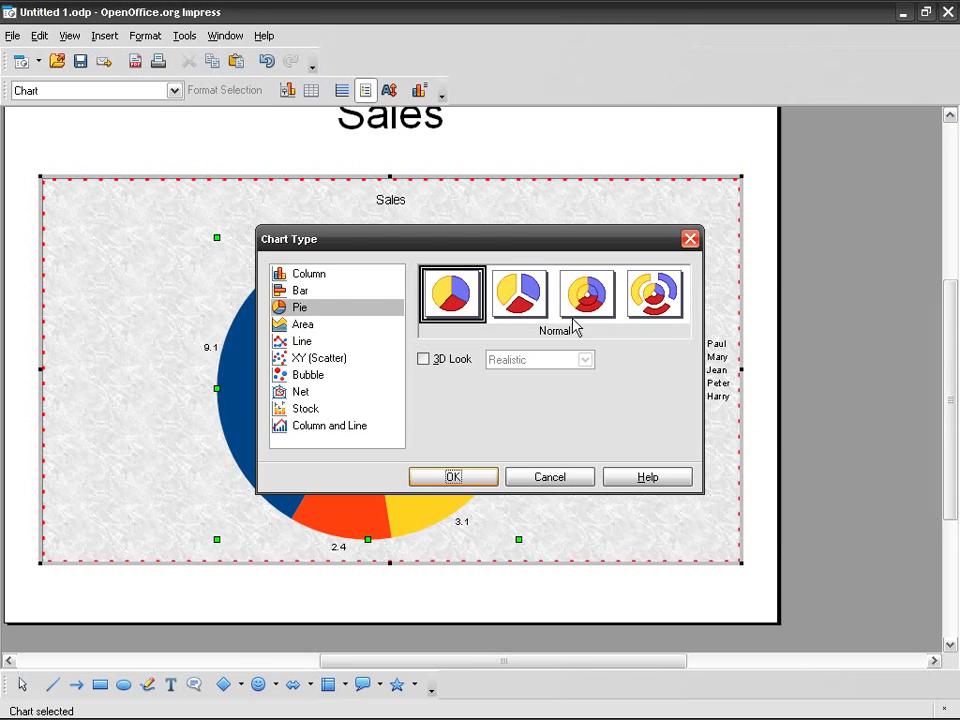
pyautogui.click(312, 275)
pyautogui.click(308, 291)
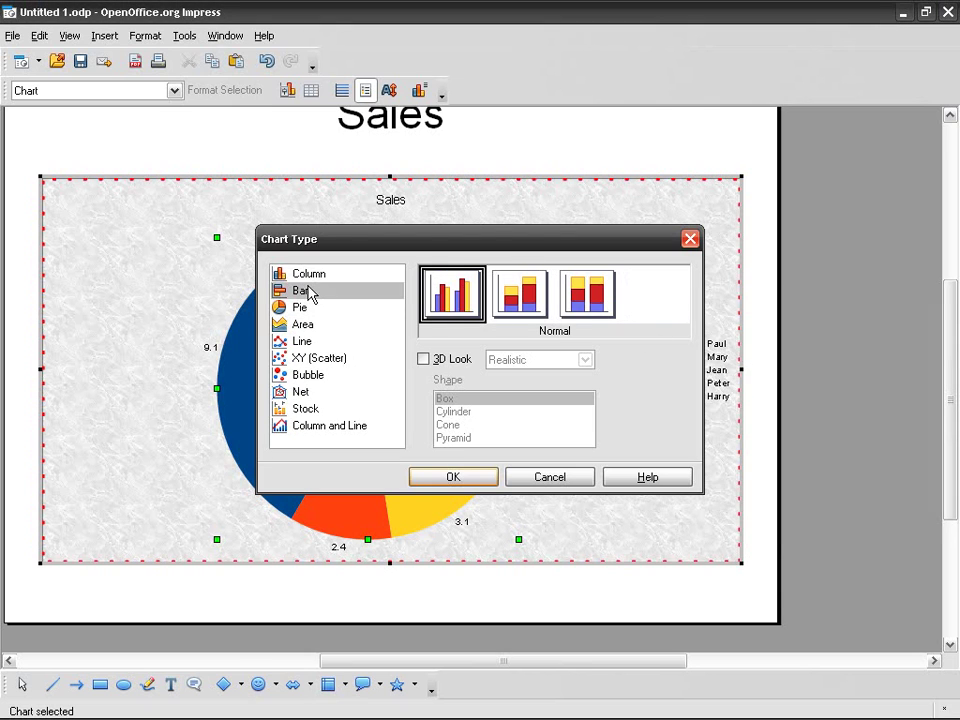
pyautogui.click(481, 477)
pyautogui.moveTo(462, 430)
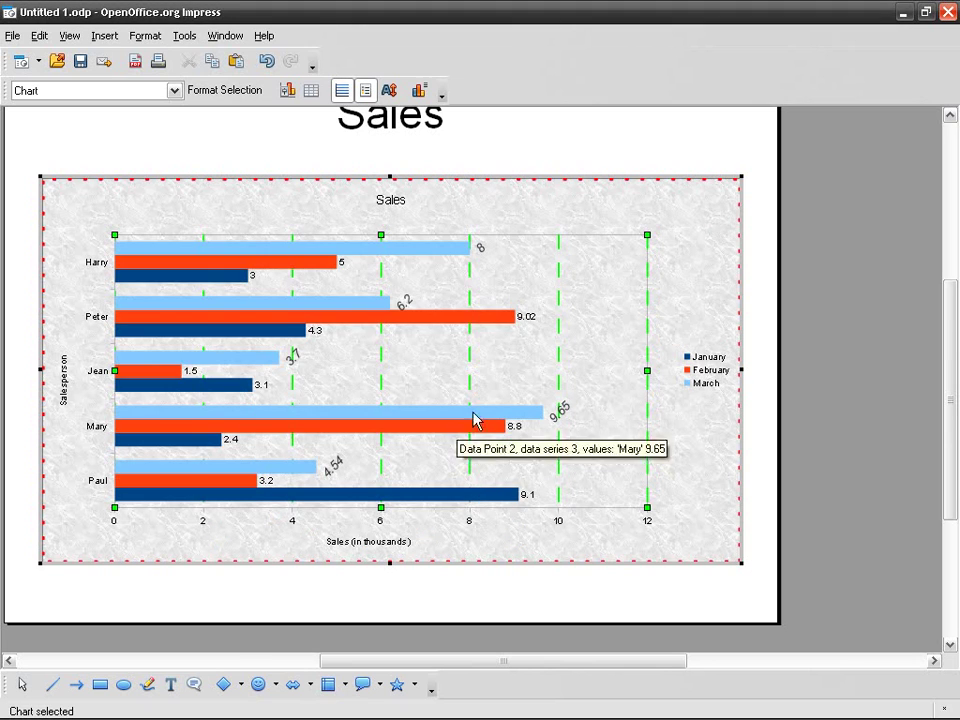
# Step: Open the chart wall's border formatting settings for the bar chart
pyautogui.click(651, 196)
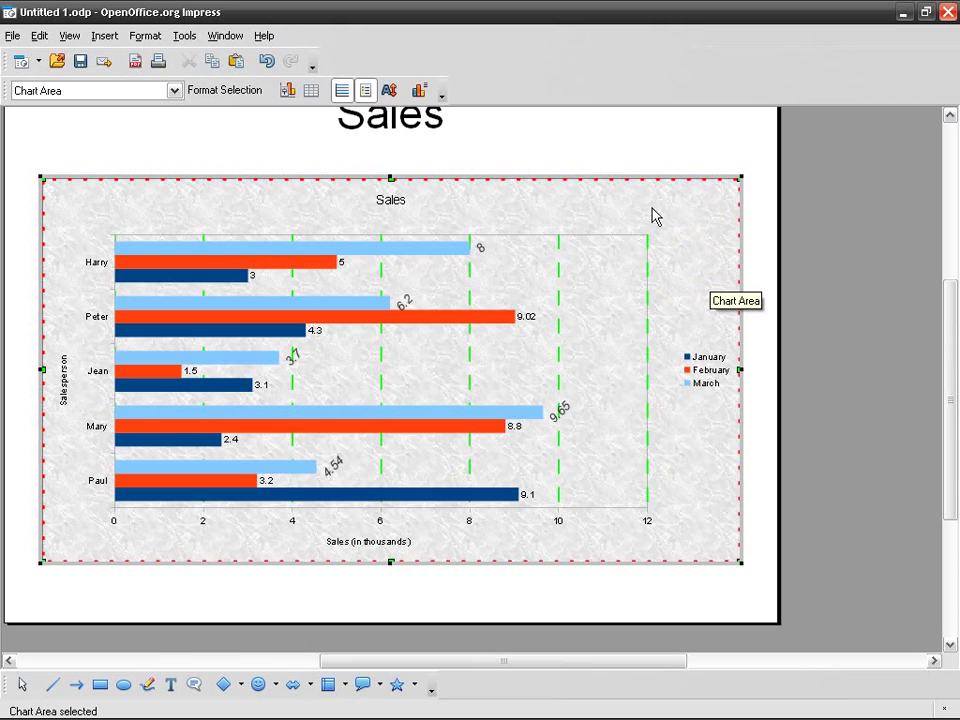
pyautogui.click(517, 236)
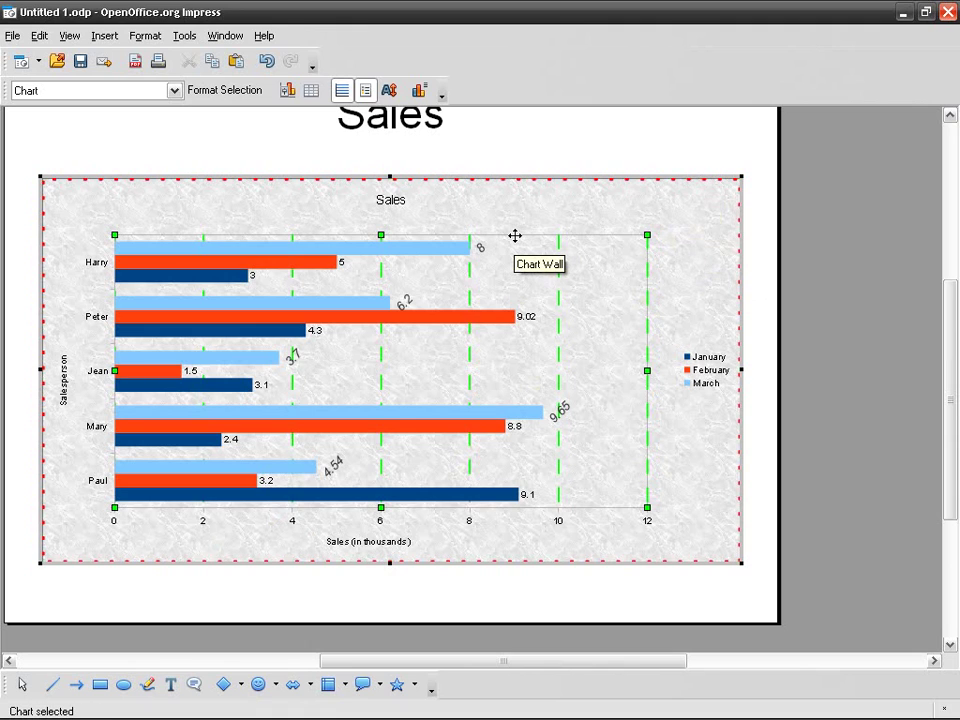
pyautogui.doubleClick(515, 235)
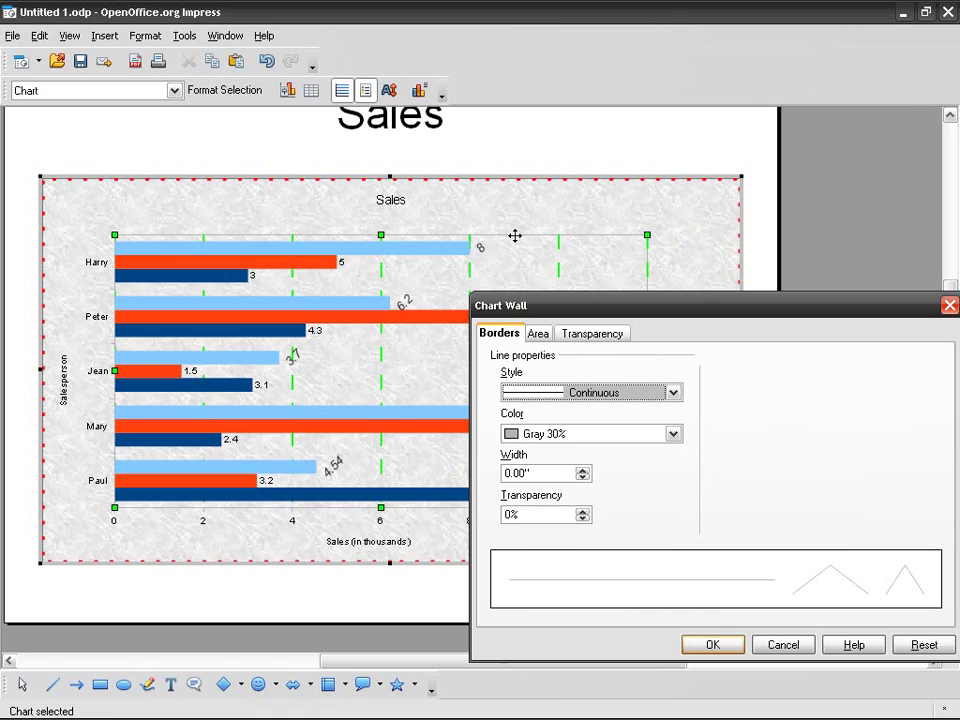
pyautogui.moveTo(776, 304); pyautogui.dragTo(638, 260)
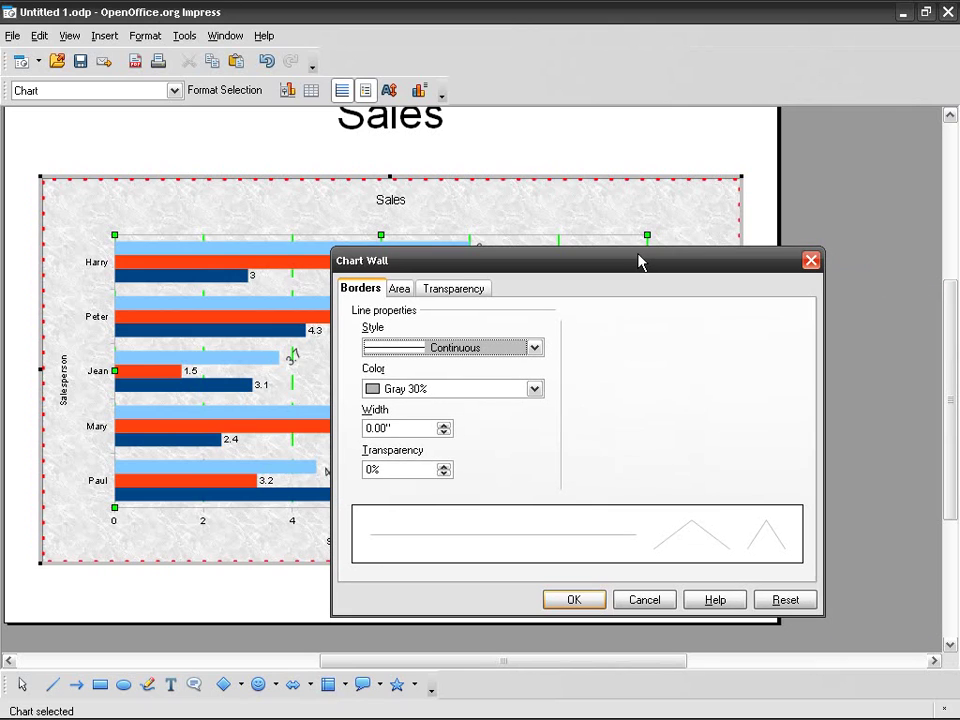